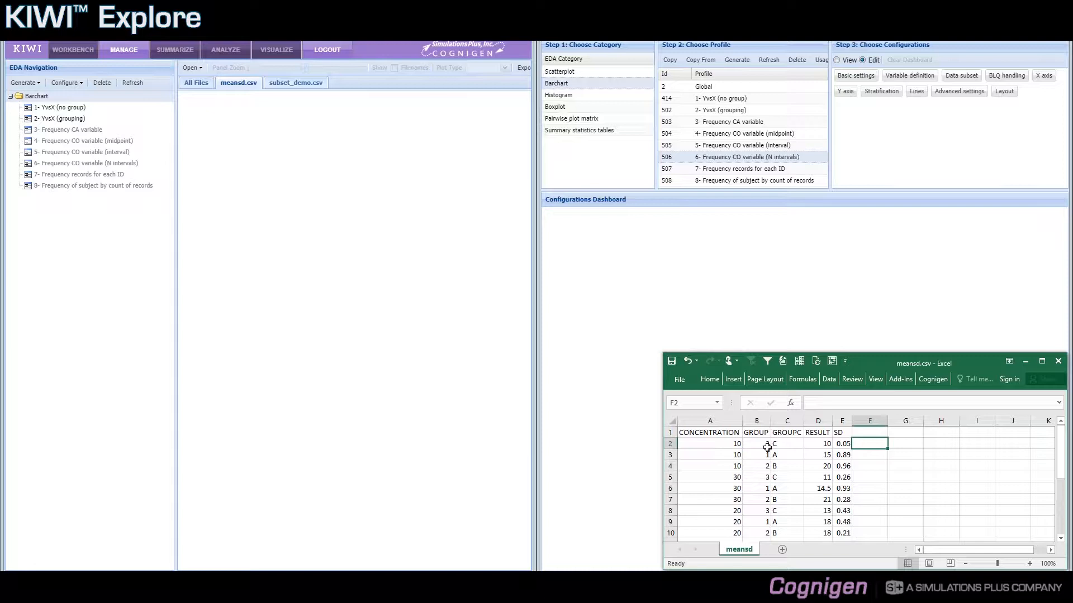
# Leave the spreadsheet and display the "1- YvsX (no group)" barchart for meansd.csv
pyautogui.click(453, 210)
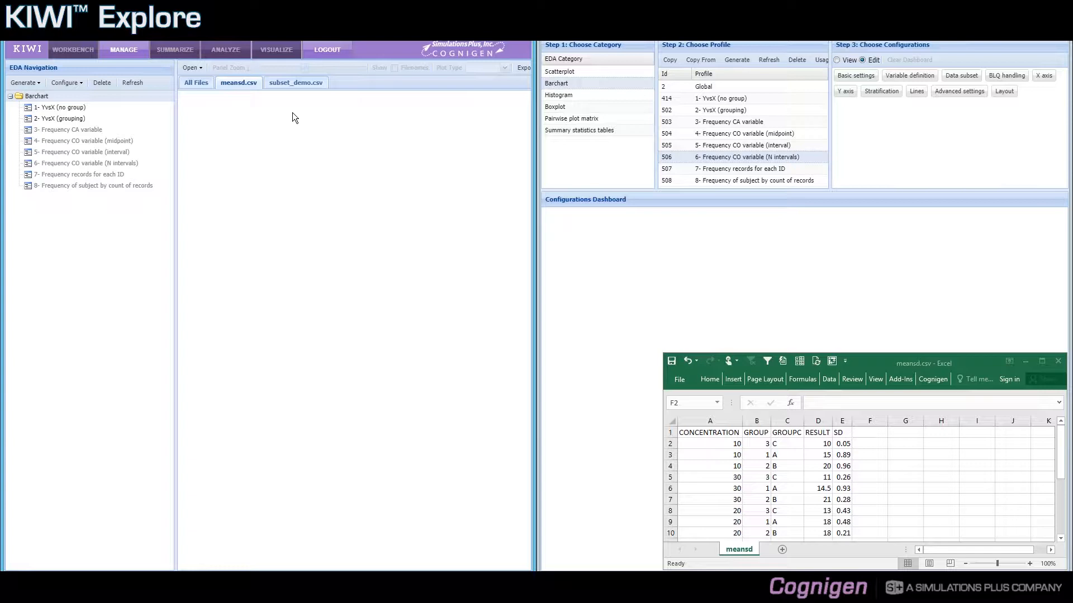
pyautogui.click(594, 236)
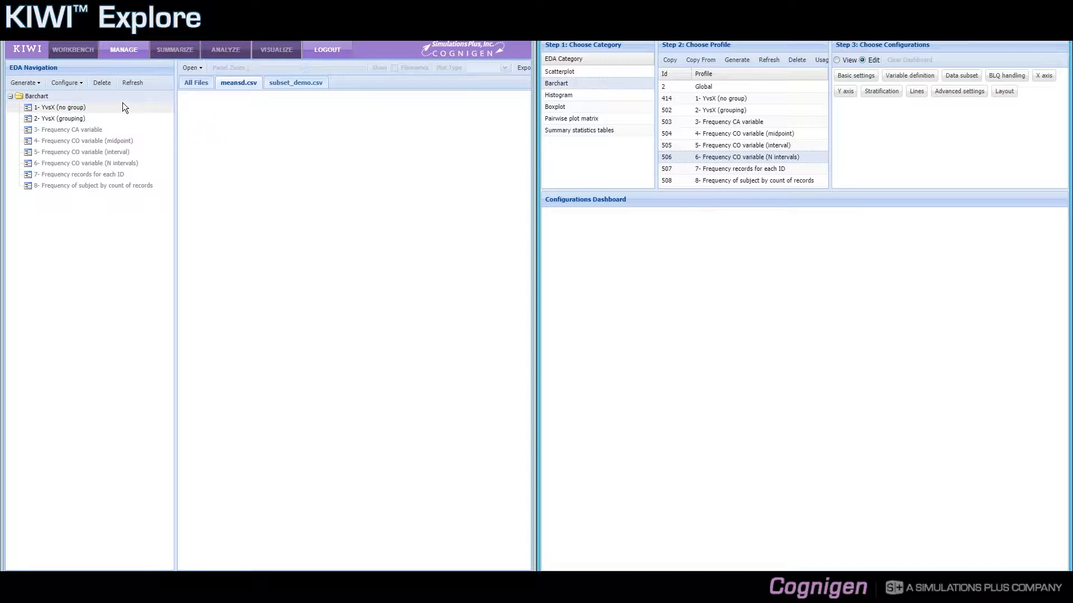
pyautogui.click(49, 110)
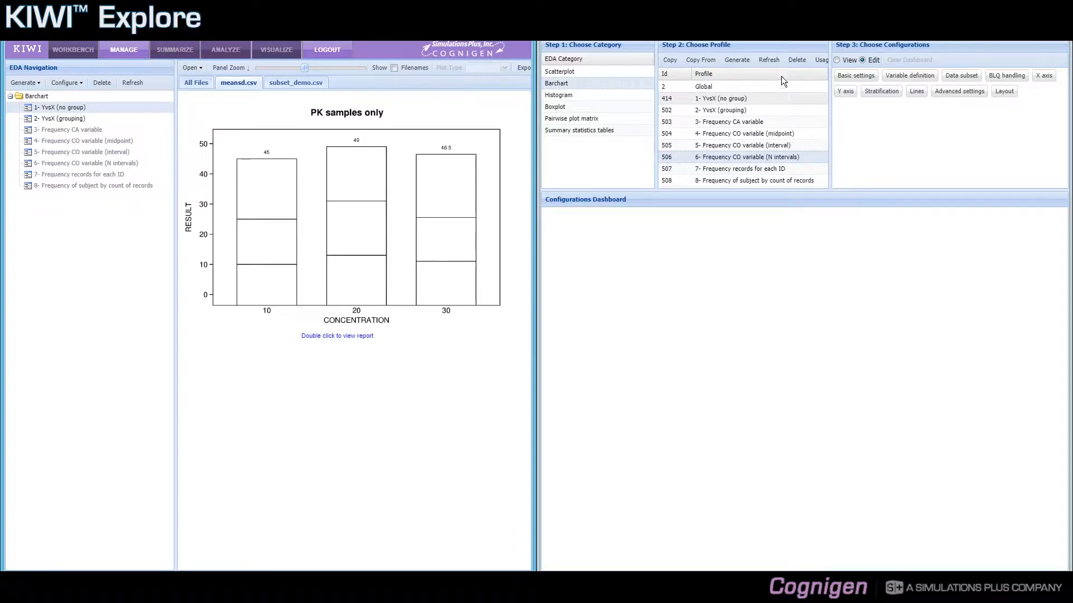
# Examine the basic settings of the "1- YvsX (no group)" profile in View mode and close them
pyautogui.click(836, 60)
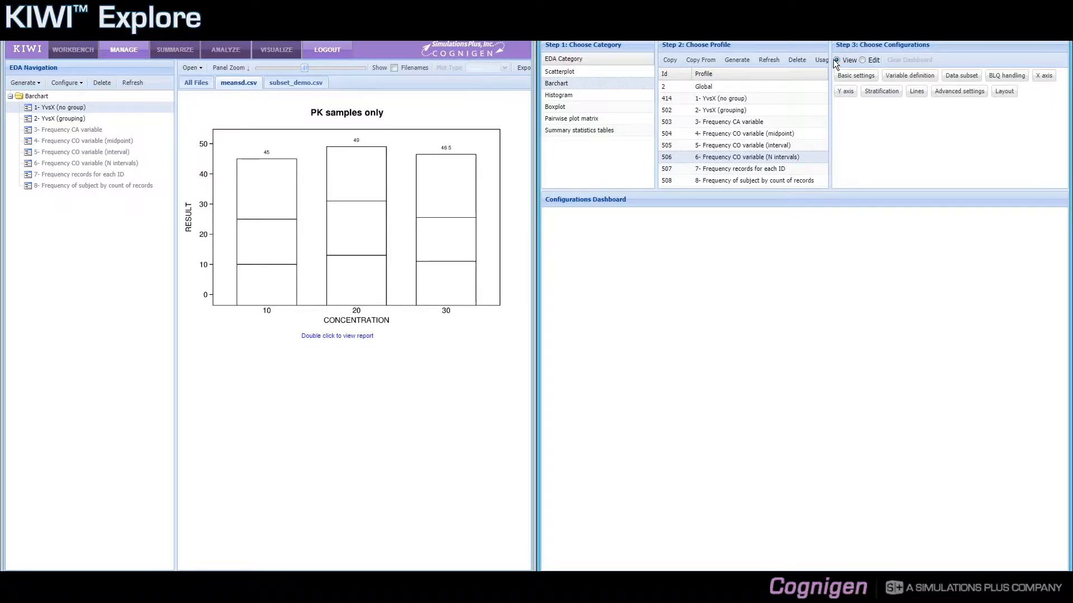
pyautogui.click(729, 102)
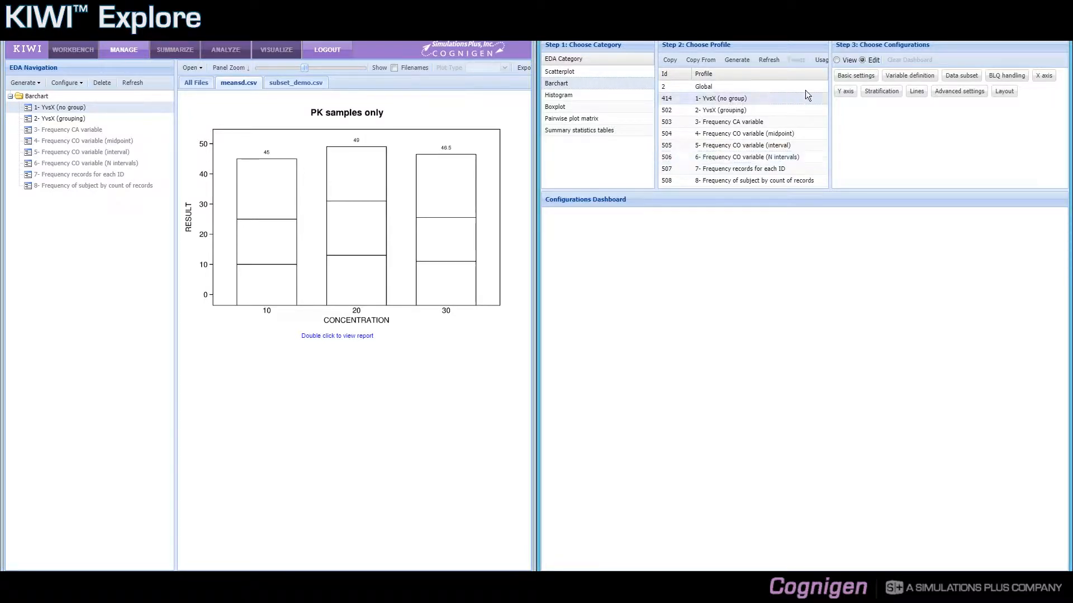
pyautogui.click(856, 76)
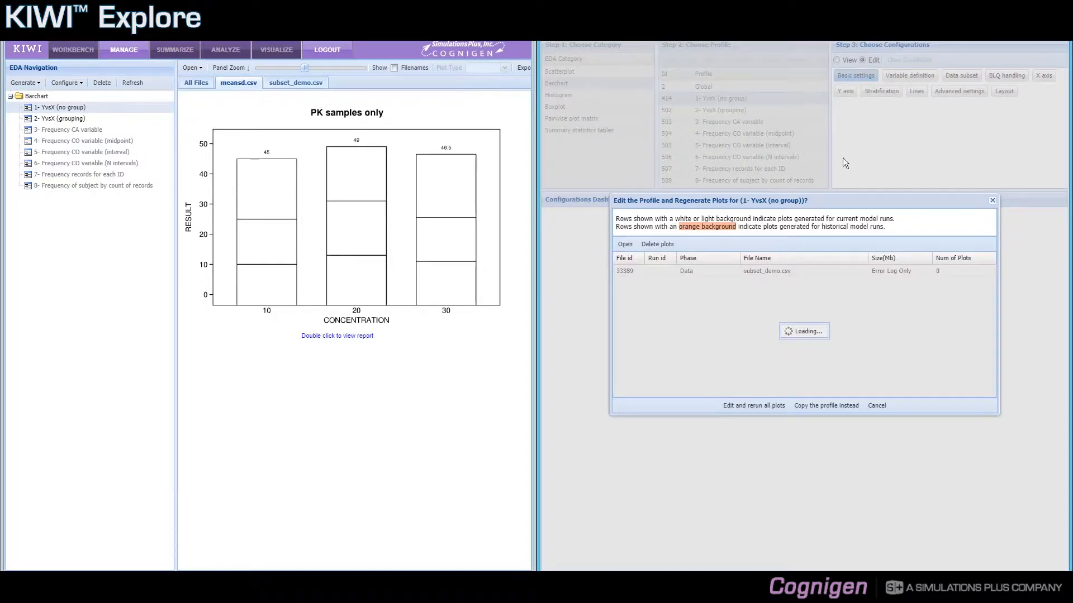
pyautogui.click(992, 202)
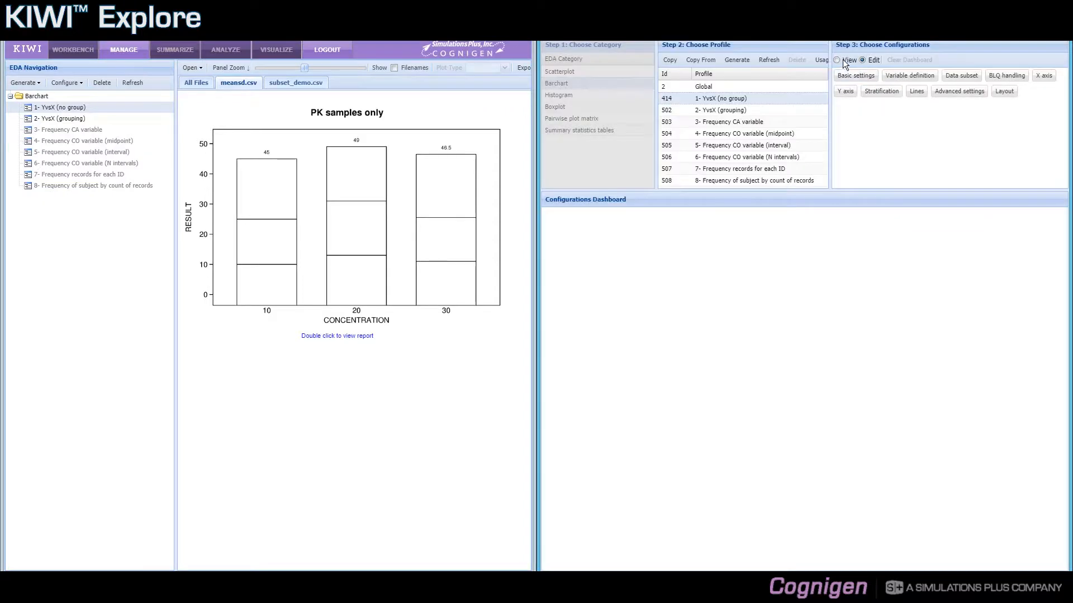
pyautogui.click(856, 75)
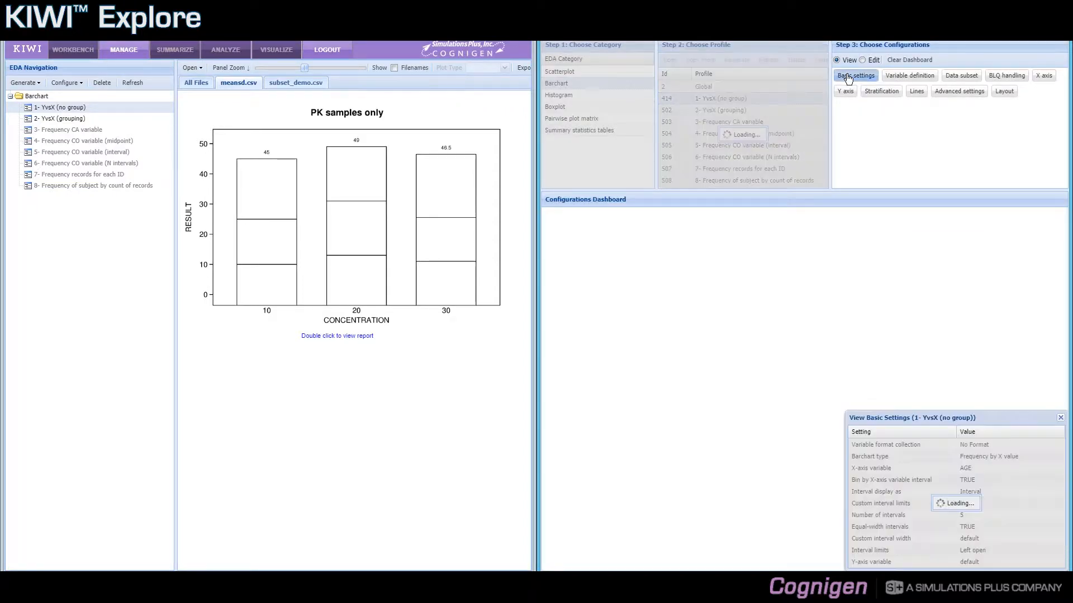
pyautogui.moveTo(885, 417); pyautogui.dragTo(694, 259)
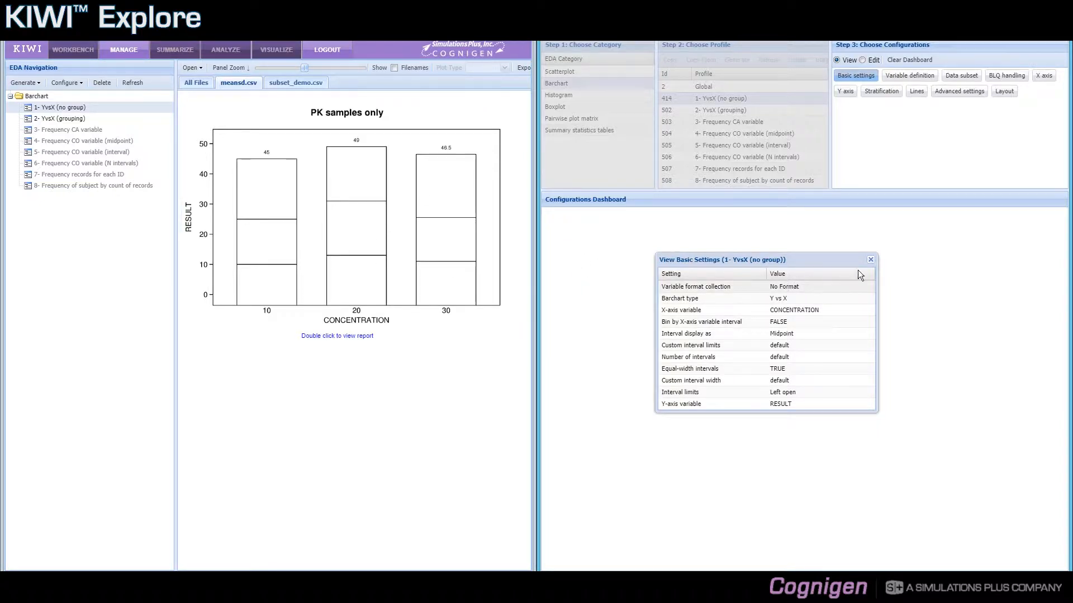
pyautogui.click(871, 259)
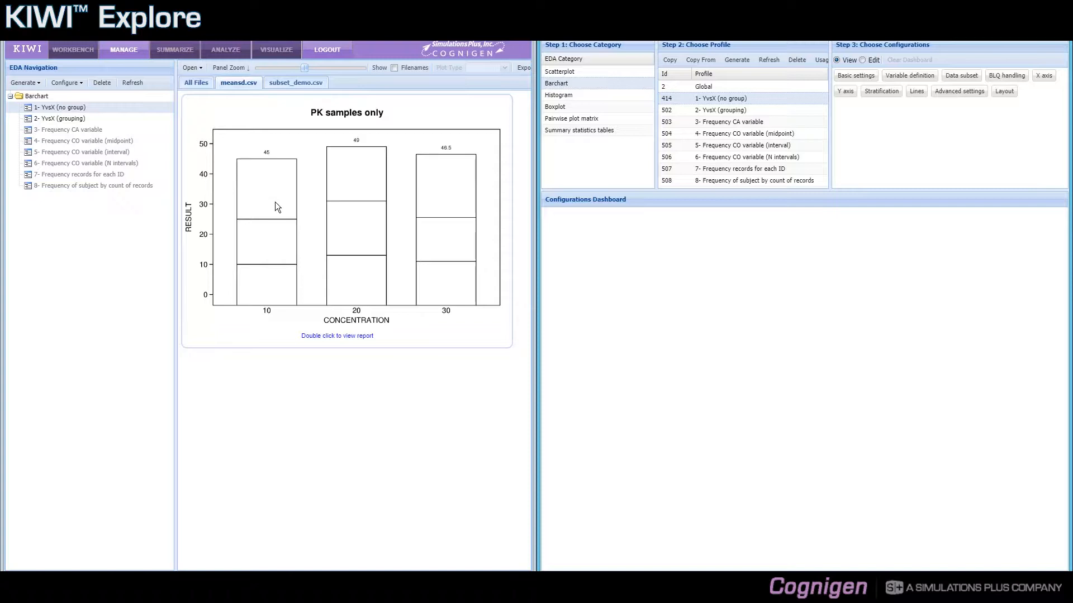
# Display the "2- YvsX (grouping)" barchart and examine its profile's stratification settings
pyautogui.click(62, 118)
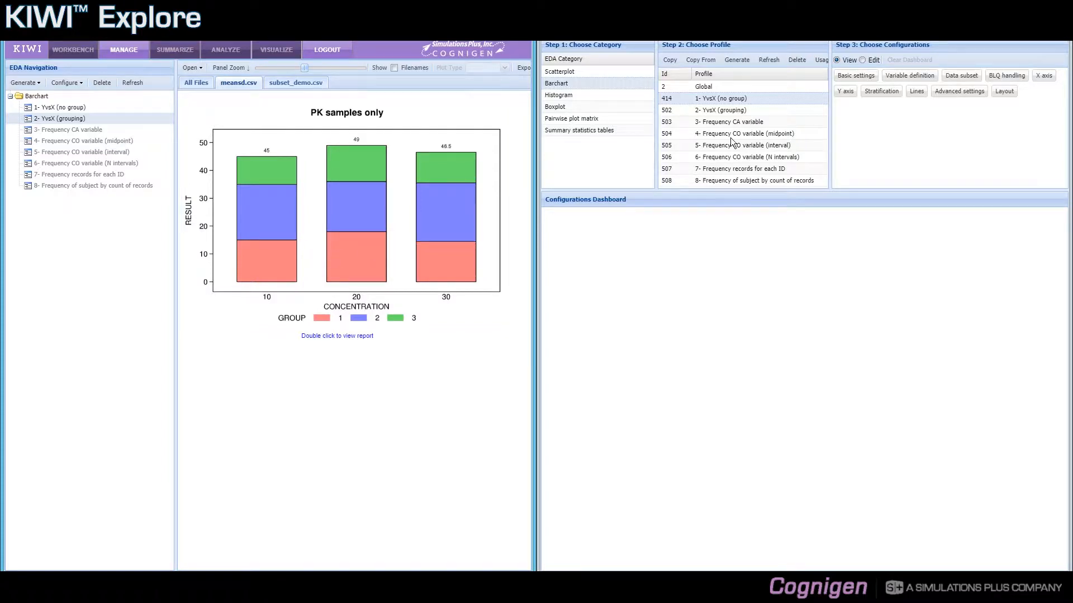
pyautogui.click(744, 112)
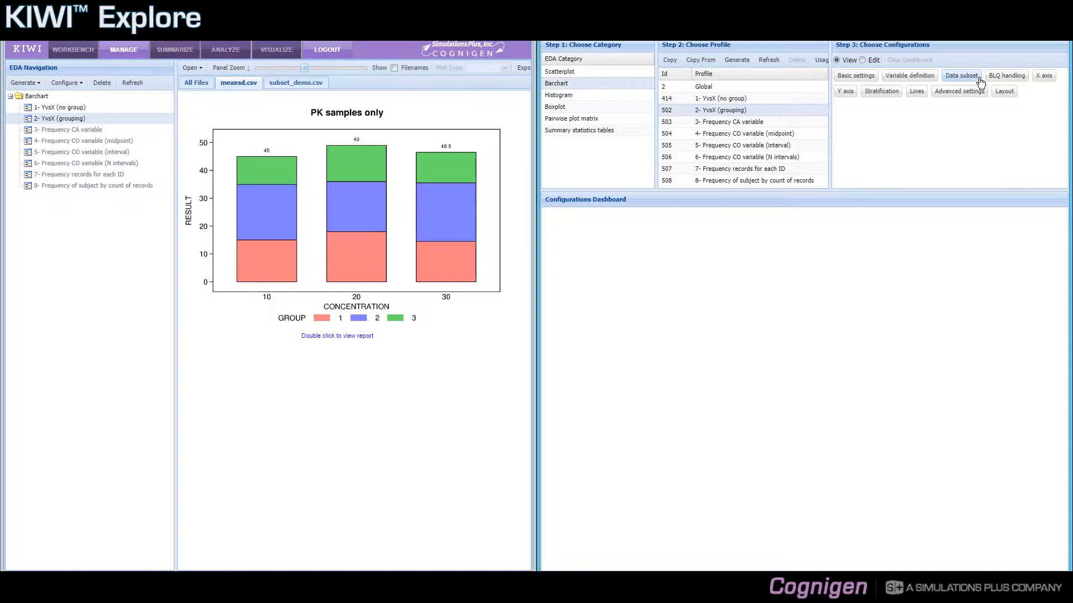
pyautogui.click(882, 91)
pyautogui.moveTo(905, 467); pyautogui.dragTo(769, 322)
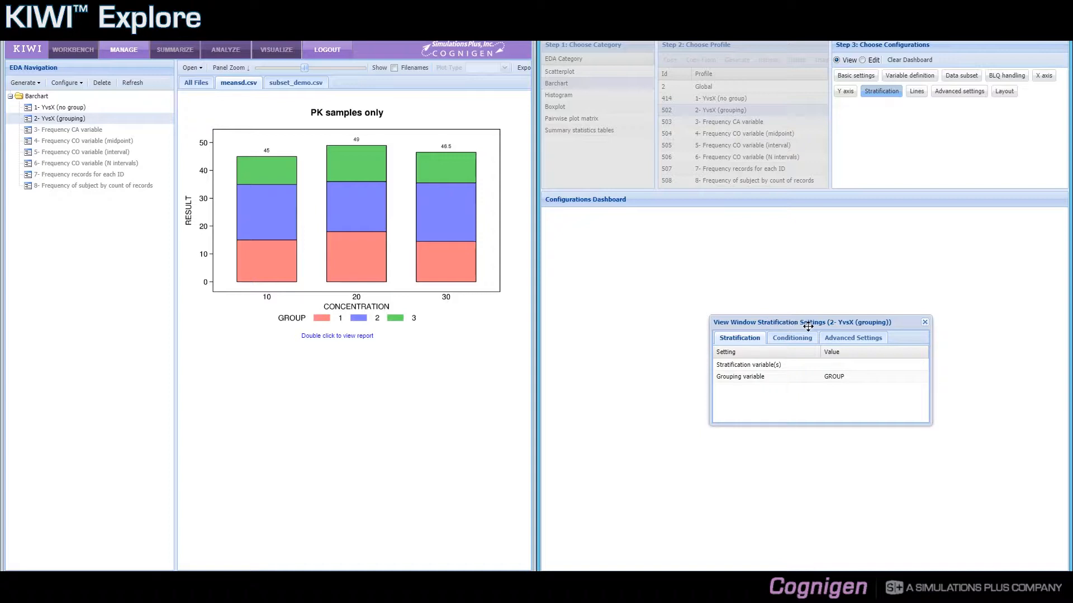
pyautogui.click(924, 323)
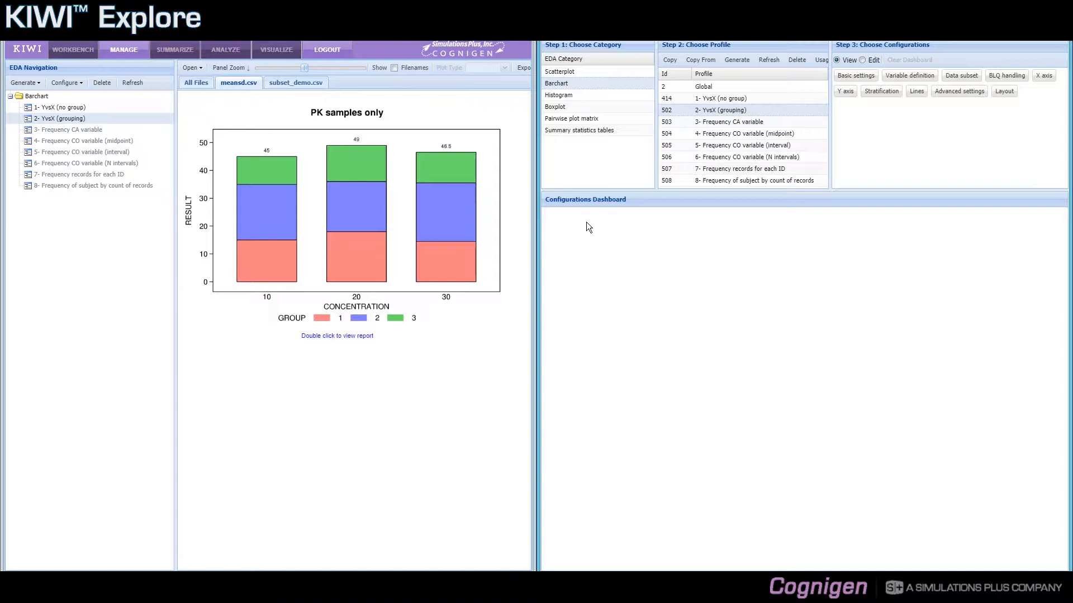
# Switch to the subset_demo.csv results and display the "3- Frequency CA variable" barchart
pyautogui.click(289, 89)
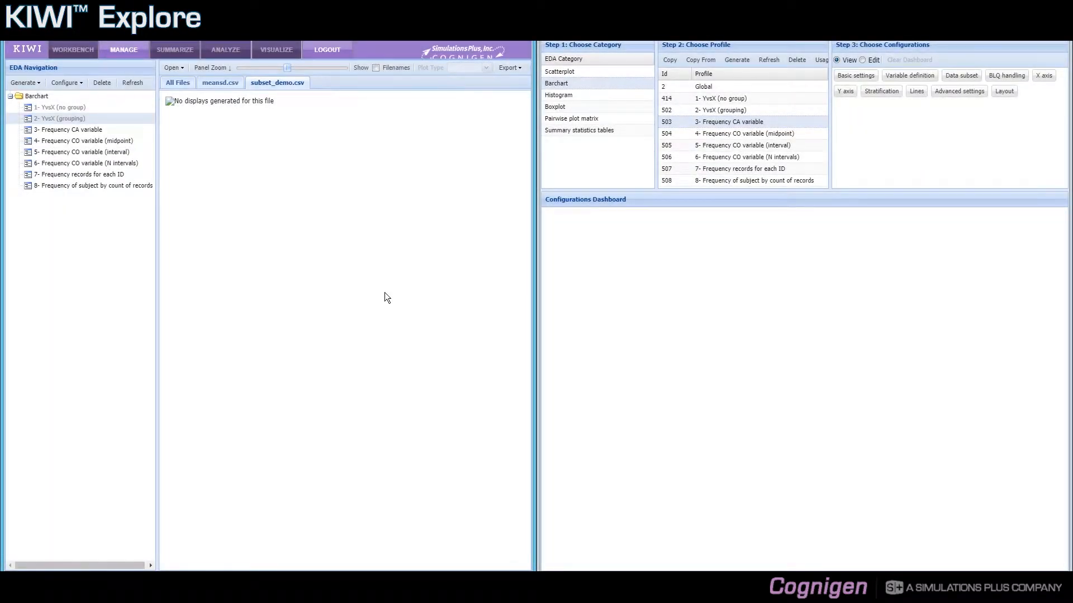
pyautogui.click(138, 132)
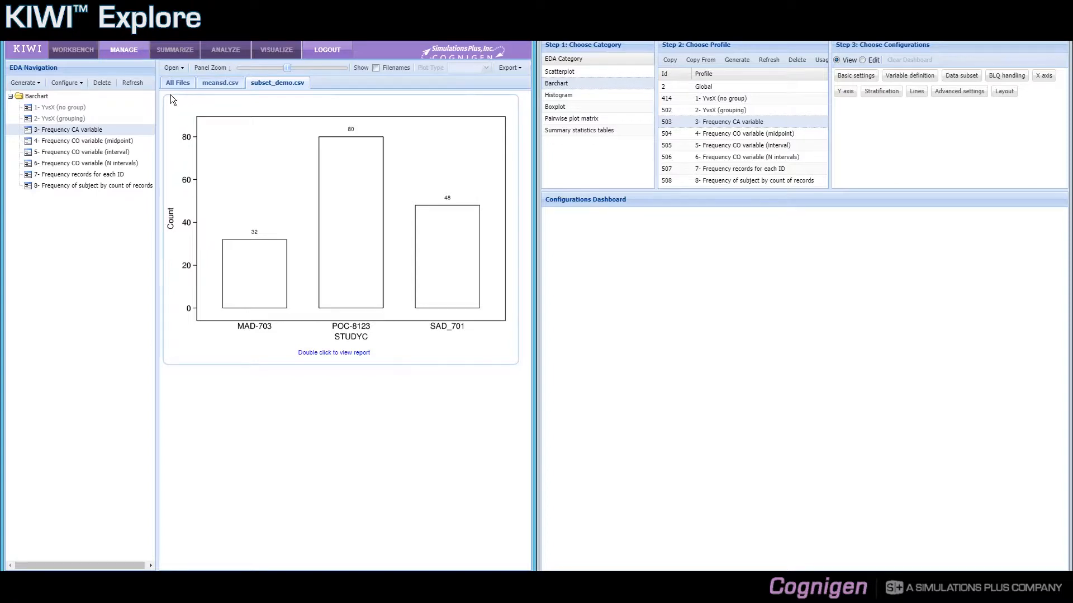
pyautogui.click(102, 120)
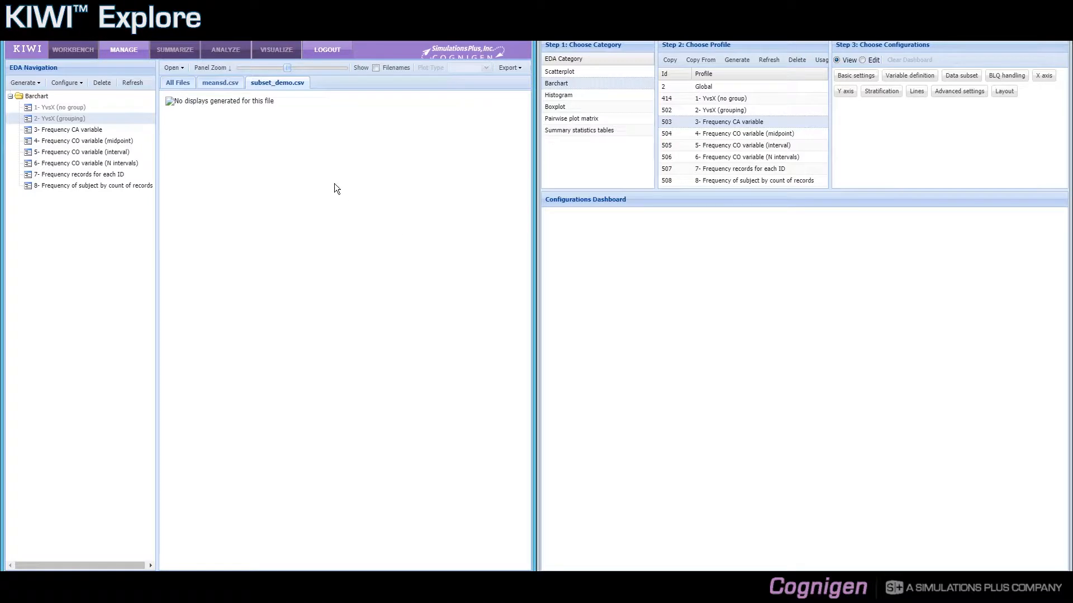
pyautogui.click(133, 134)
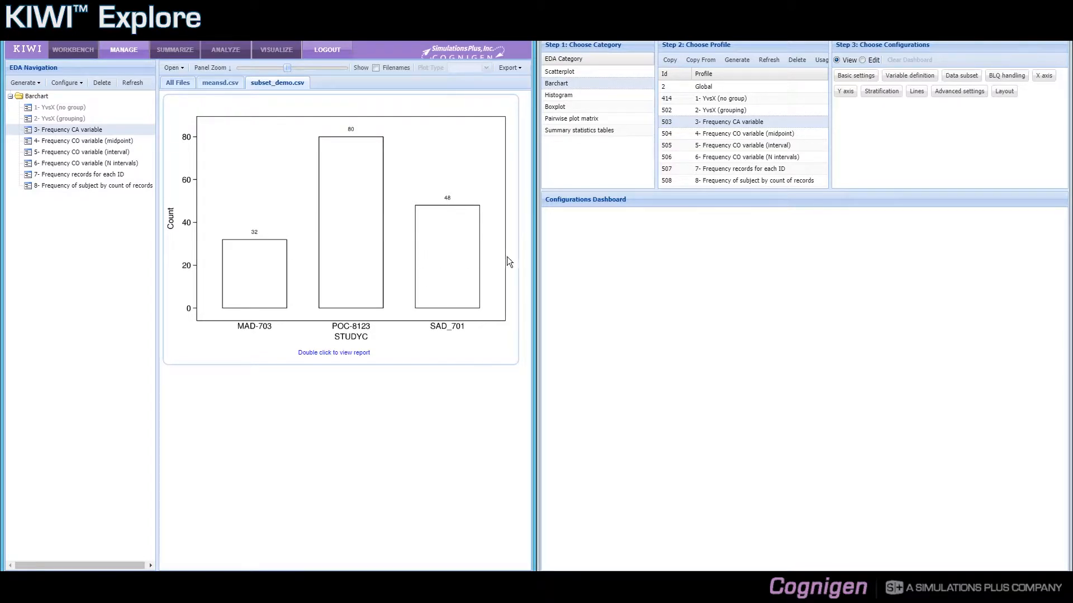
# Examine the data subset settings of the "3- Frequency CA variable" profile and close them
pyautogui.click(962, 78)
pyautogui.moveTo(957, 497); pyautogui.dragTo(829, 343)
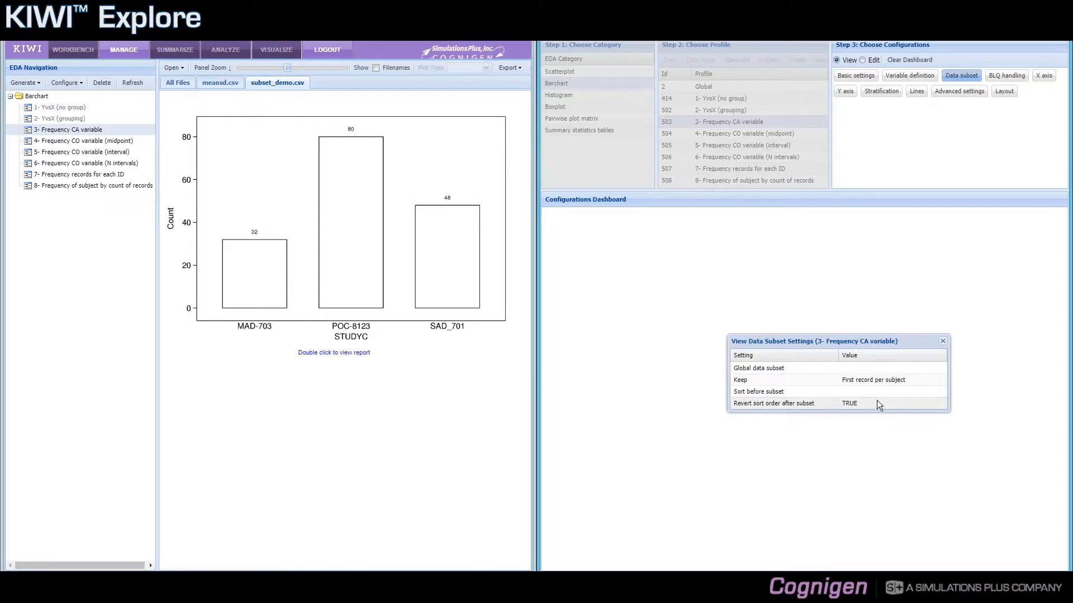
pyautogui.click(943, 343)
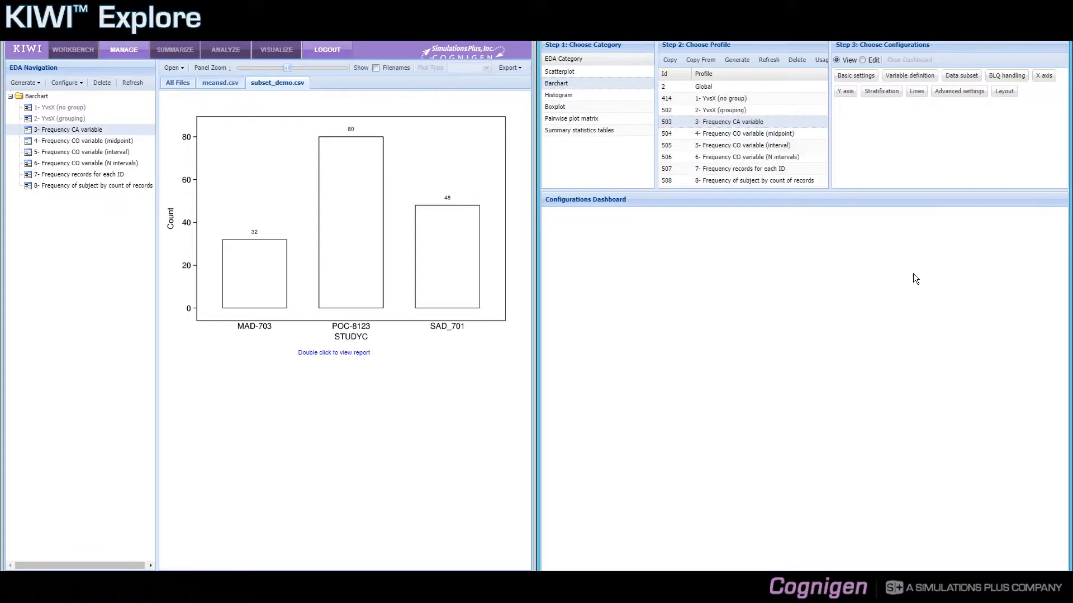
# Examine the basic settings of the "3- Frequency CA variable" profile and locate the Format Collection configuration option
pyautogui.click(861, 81)
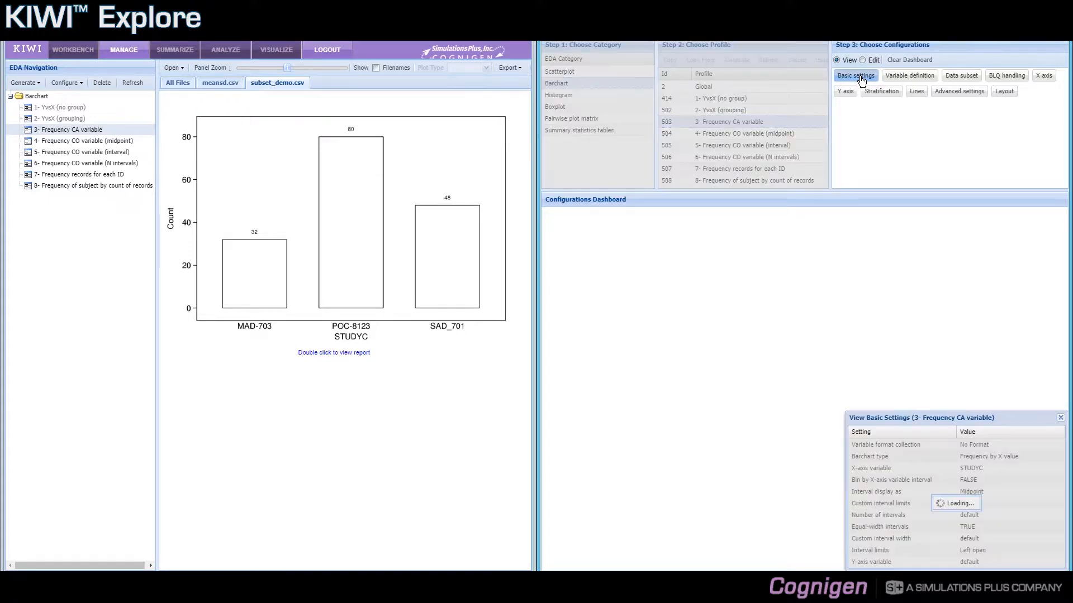
pyautogui.moveTo(912, 417); pyautogui.dragTo(754, 281)
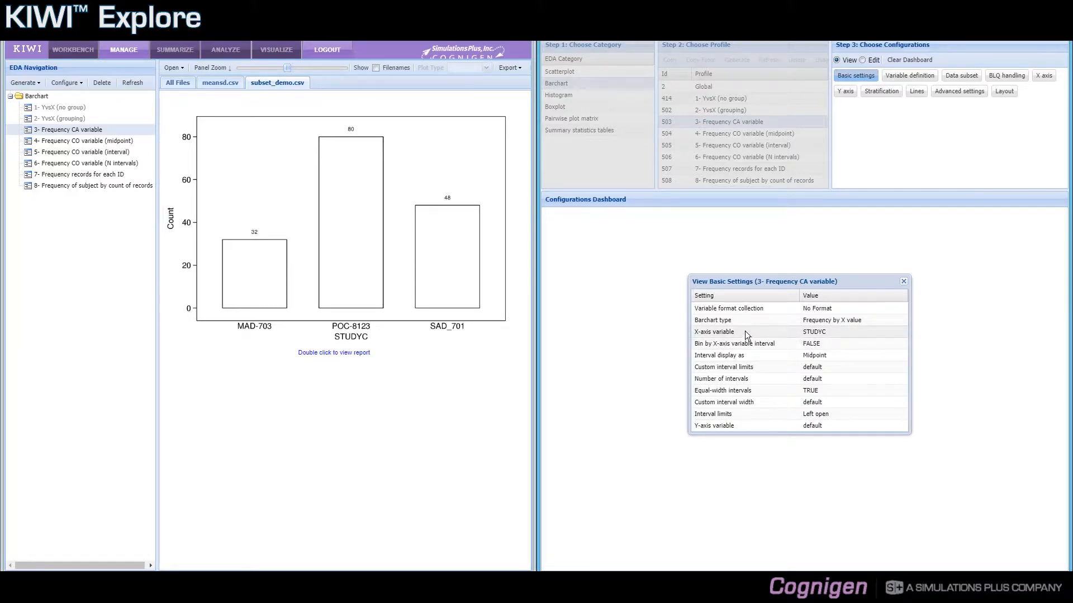
pyautogui.click(66, 83)
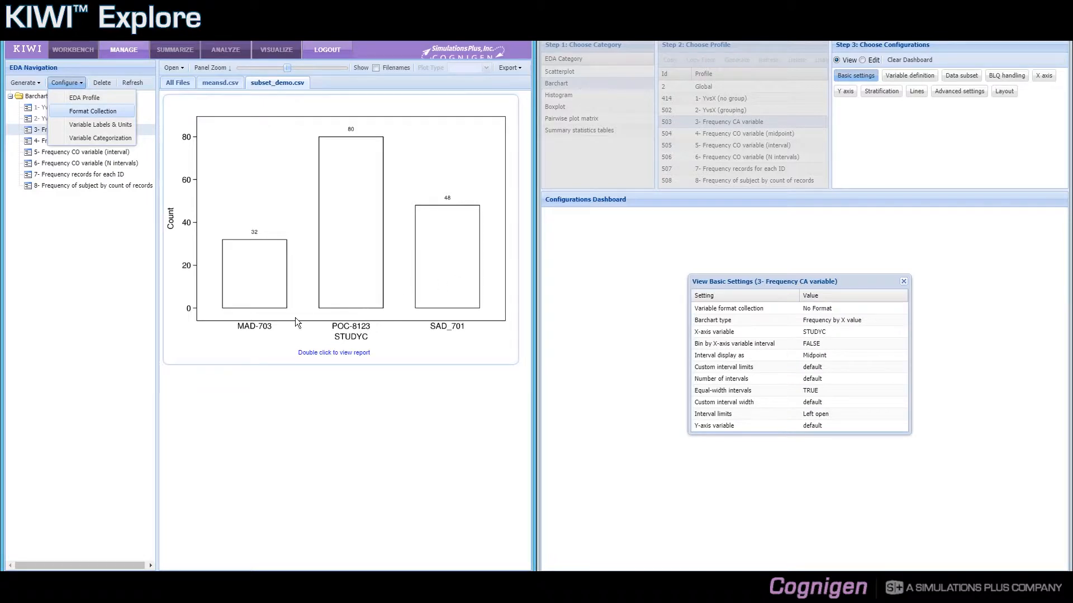
pyautogui.click(408, 388)
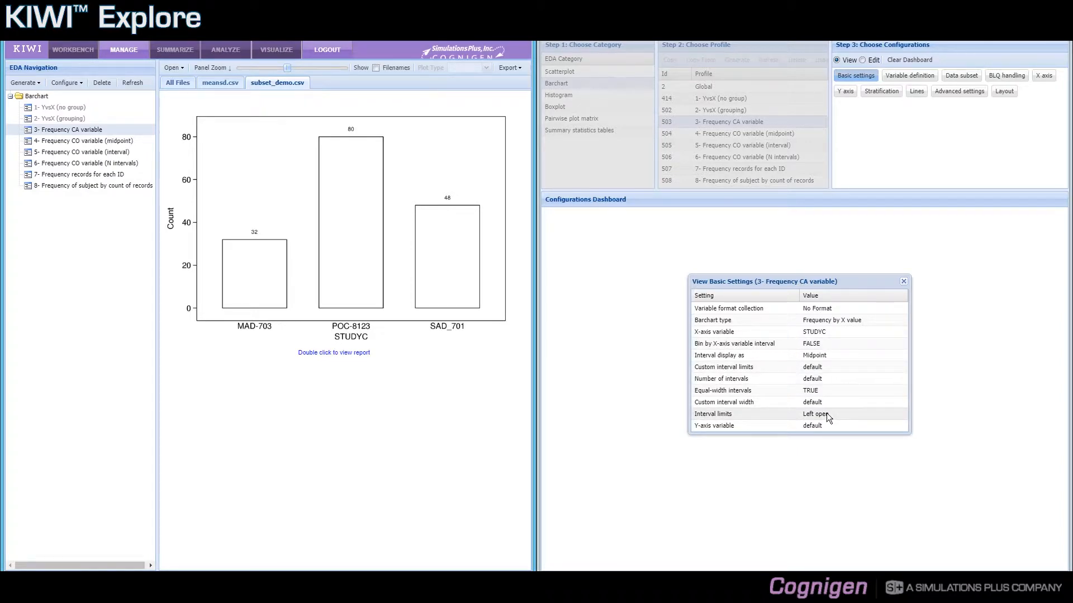
pyautogui.click(904, 282)
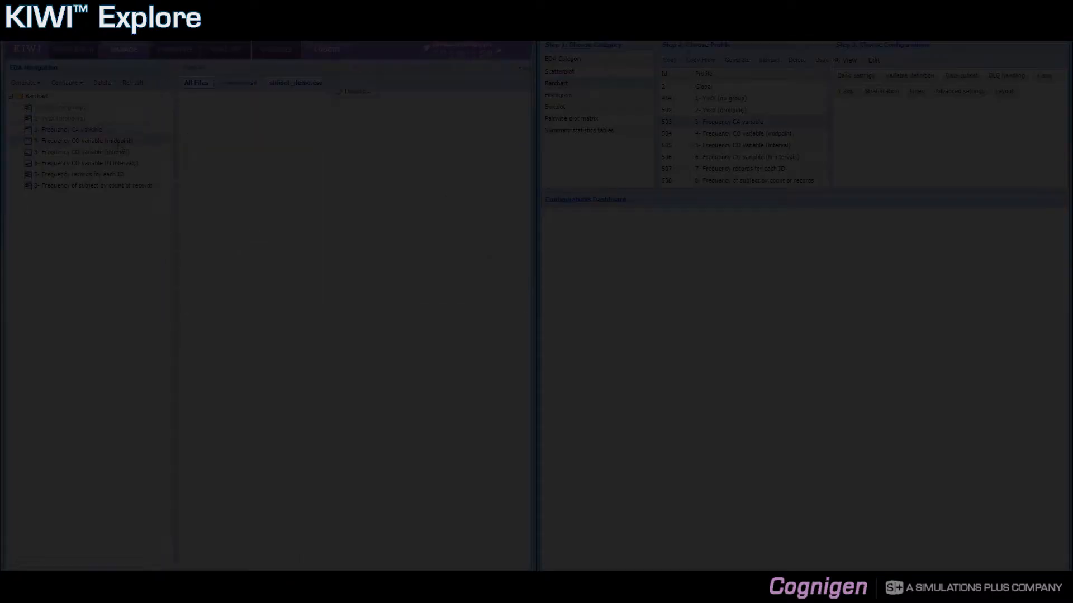
# Display the "4- Frequency CO variable (midpoint)" barchart and examine its profile's basic settings
pyautogui.click(119, 143)
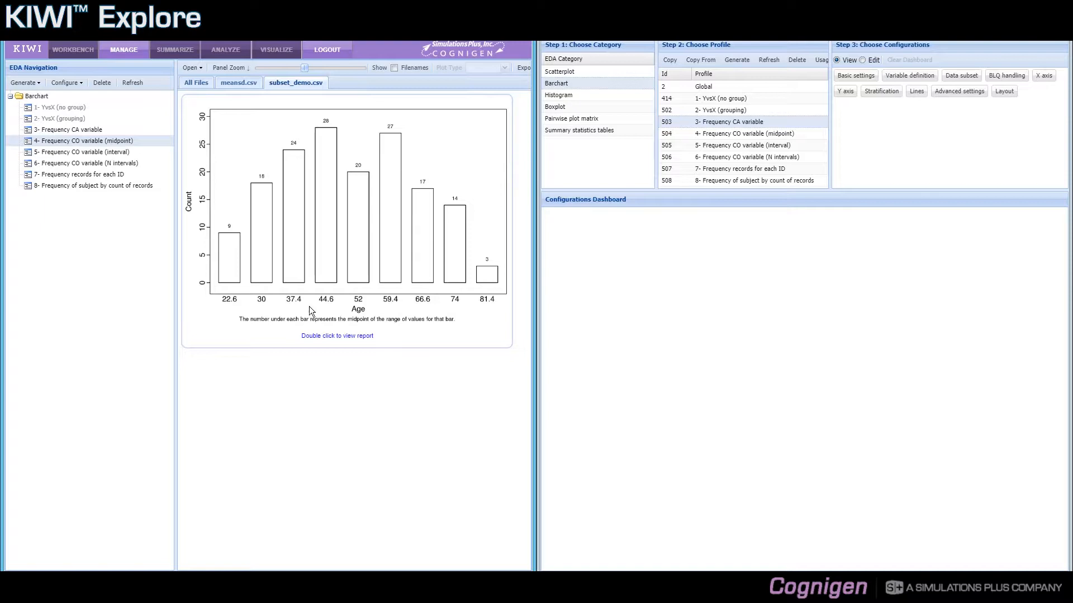
pyautogui.click(729, 136)
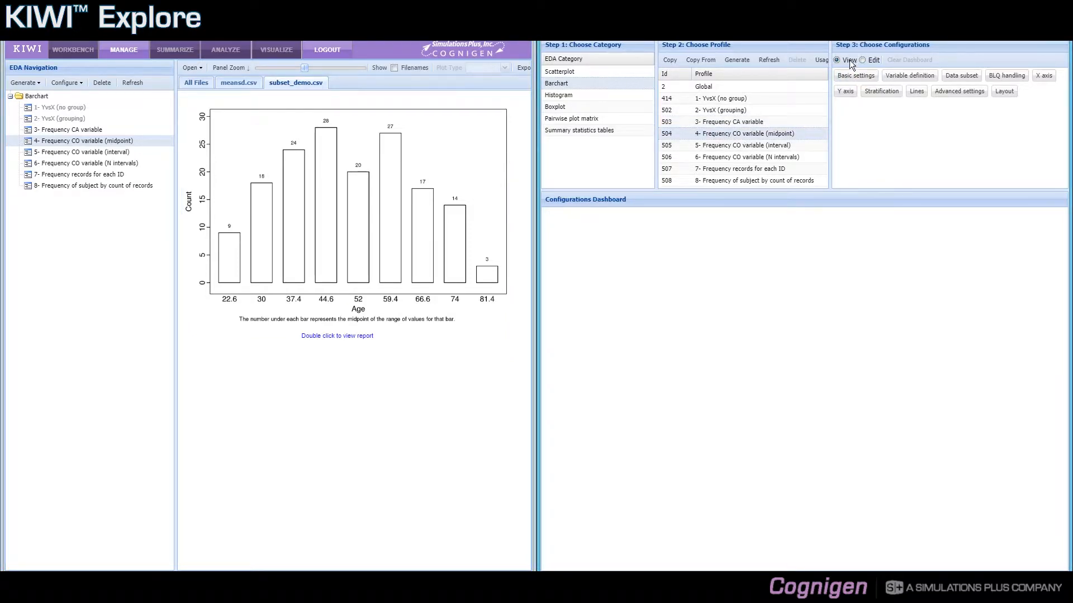
pyautogui.click(855, 76)
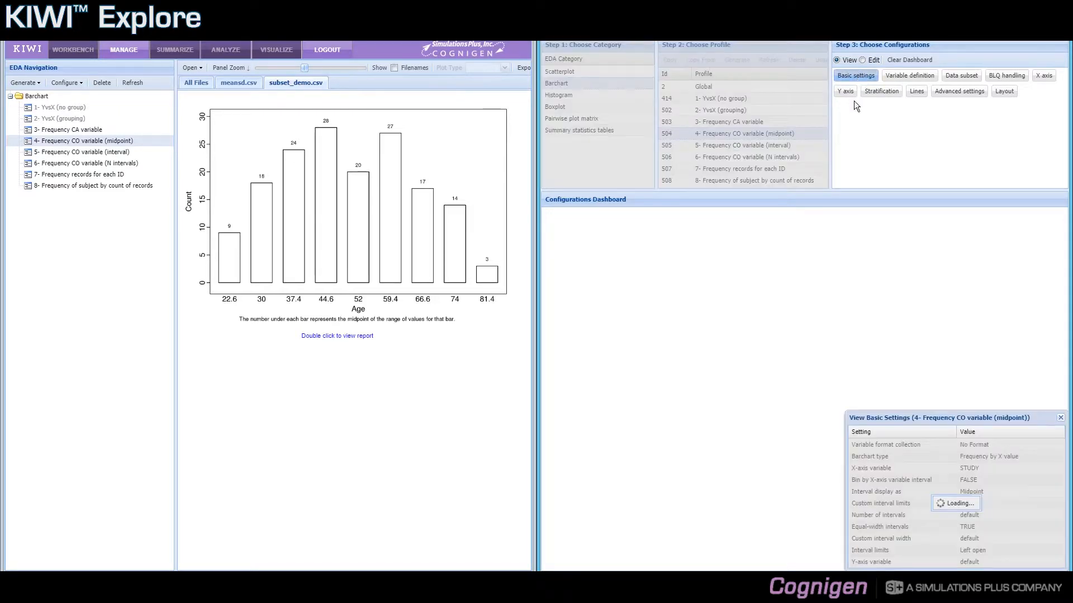
pyautogui.moveTo(928, 420); pyautogui.dragTo(776, 296)
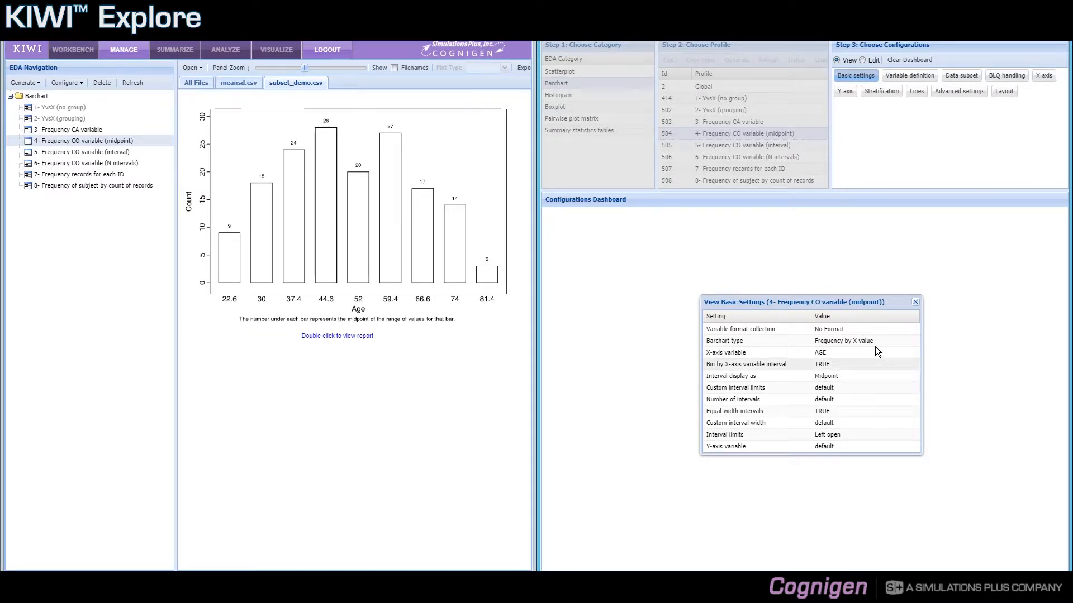
pyautogui.click(915, 302)
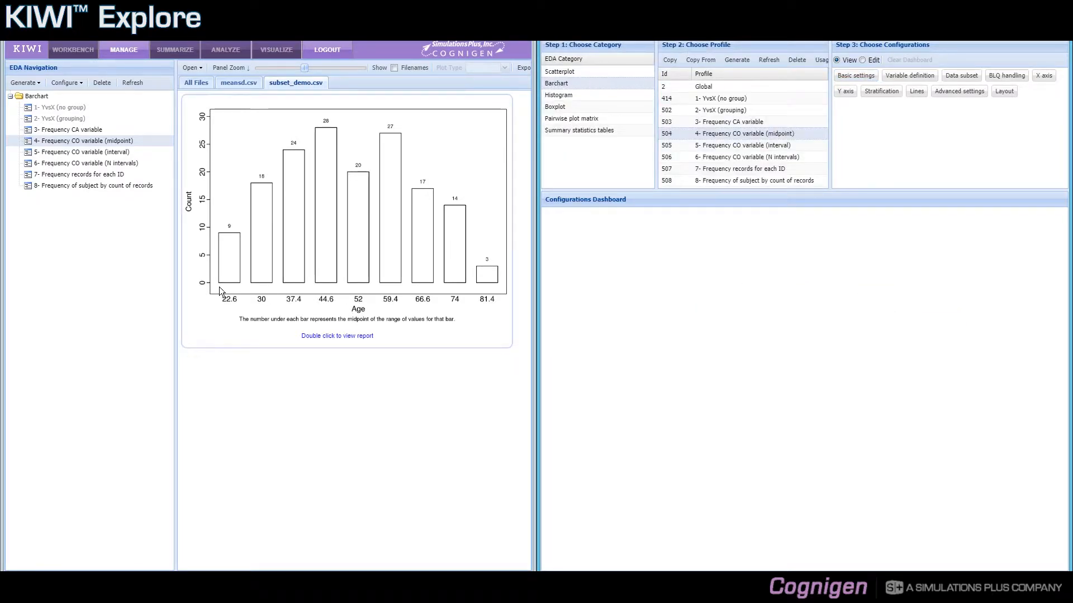
# Display the "5- Frequency CO variable (interval)" barchart and examine its profile's basic settings
pyautogui.click(112, 152)
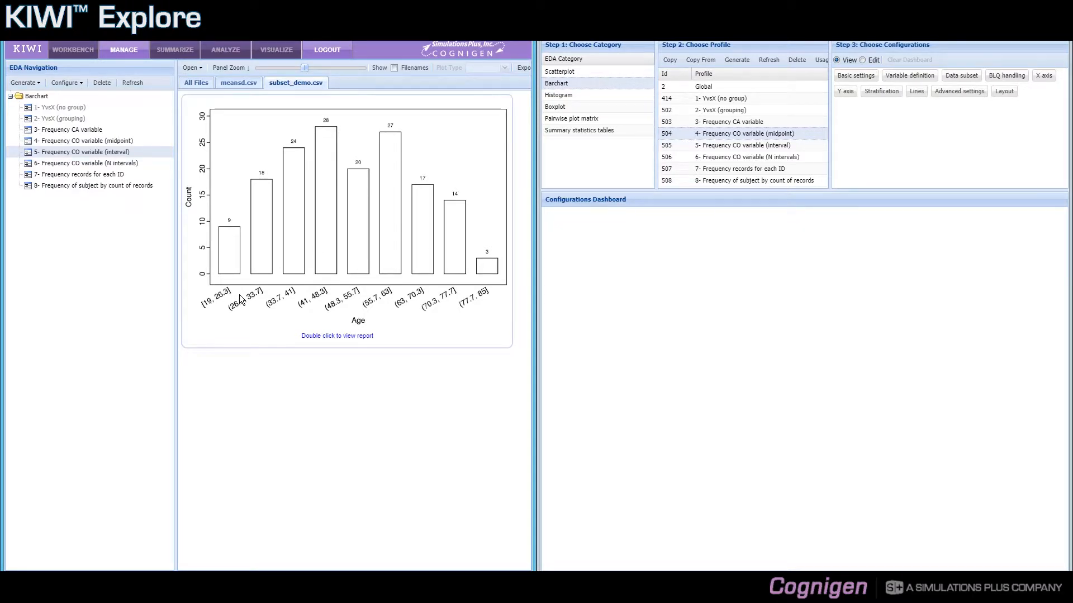
pyautogui.click(737, 145)
pyautogui.click(843, 60)
pyautogui.click(853, 77)
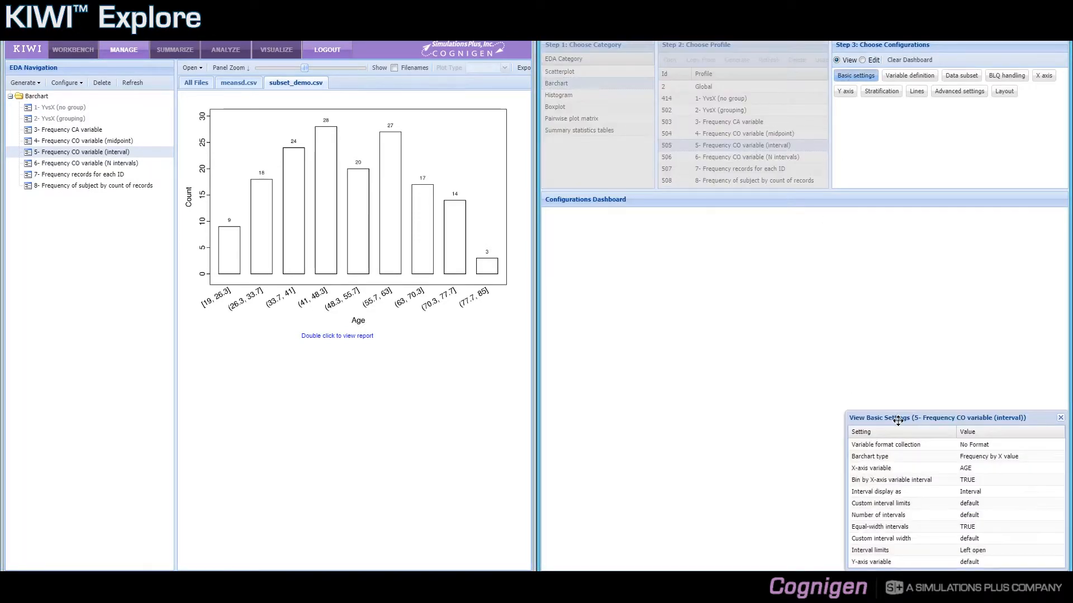
pyautogui.moveTo(898, 421); pyautogui.dragTo(754, 345)
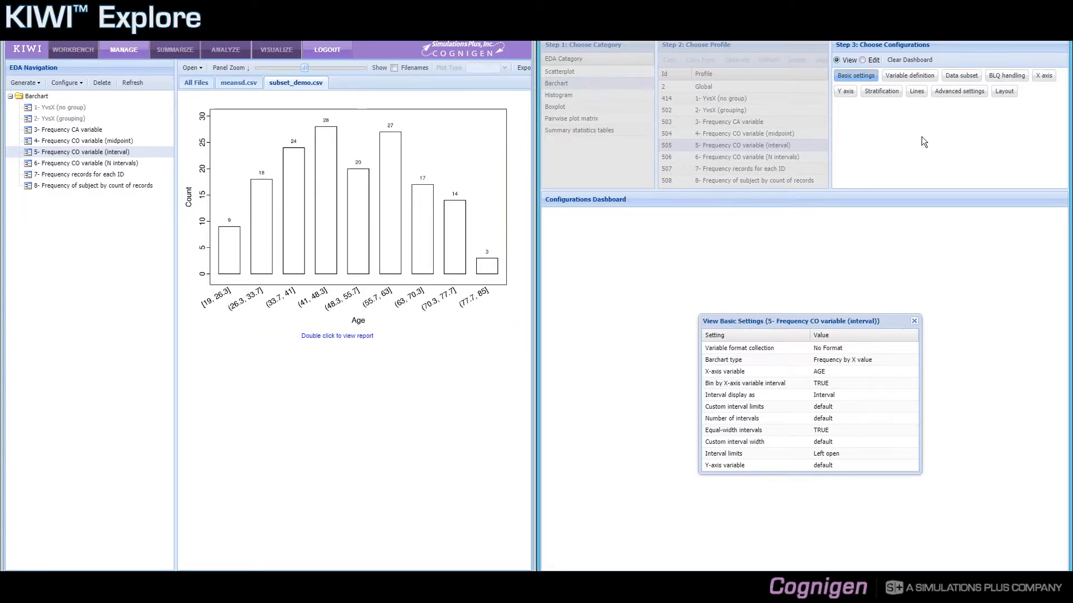
# Examine the advanced settings of the "5- Frequency CO variable (interval)" profile alongside its basic settings
pyautogui.click(959, 94)
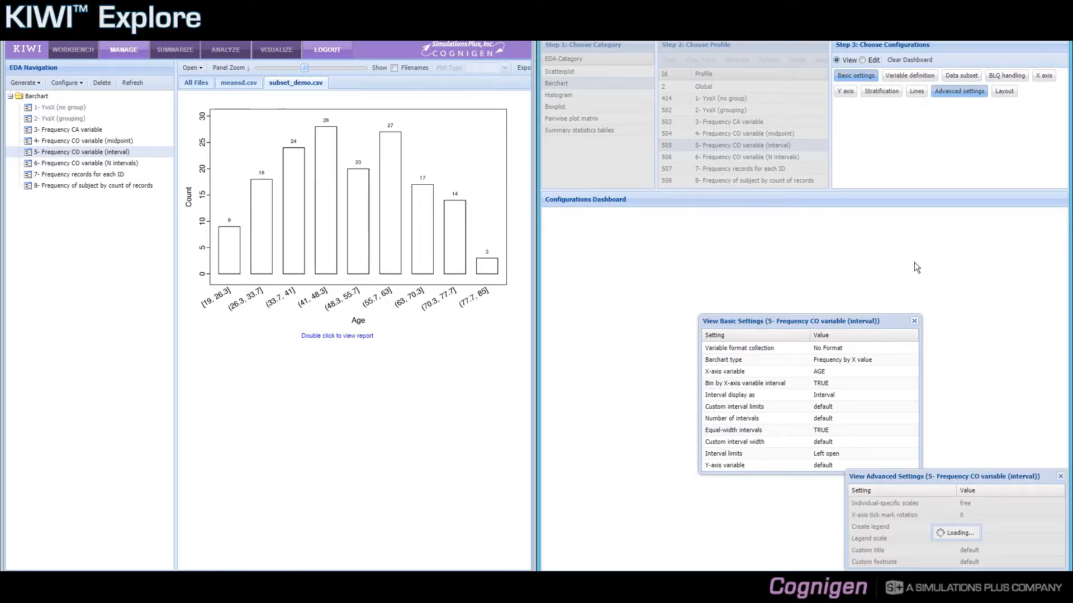
pyautogui.moveTo(881, 477); pyautogui.dragTo(634, 246)
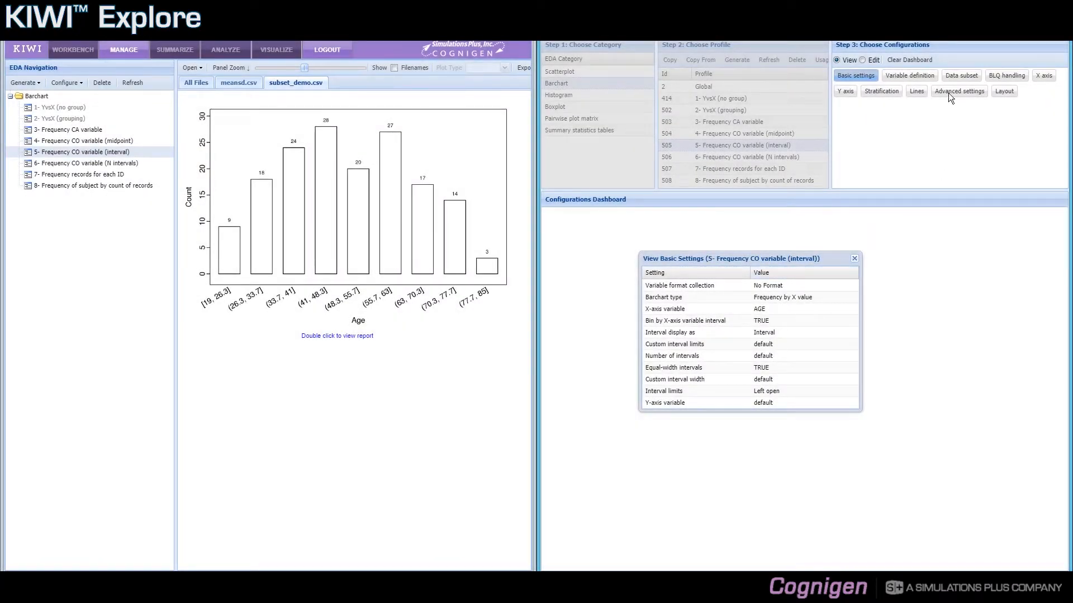
# Check the X-axis tick mark rotation in the advanced settings of the "5- Frequency CO variable (interval)" profile and close both settings windows
pyautogui.click(948, 95)
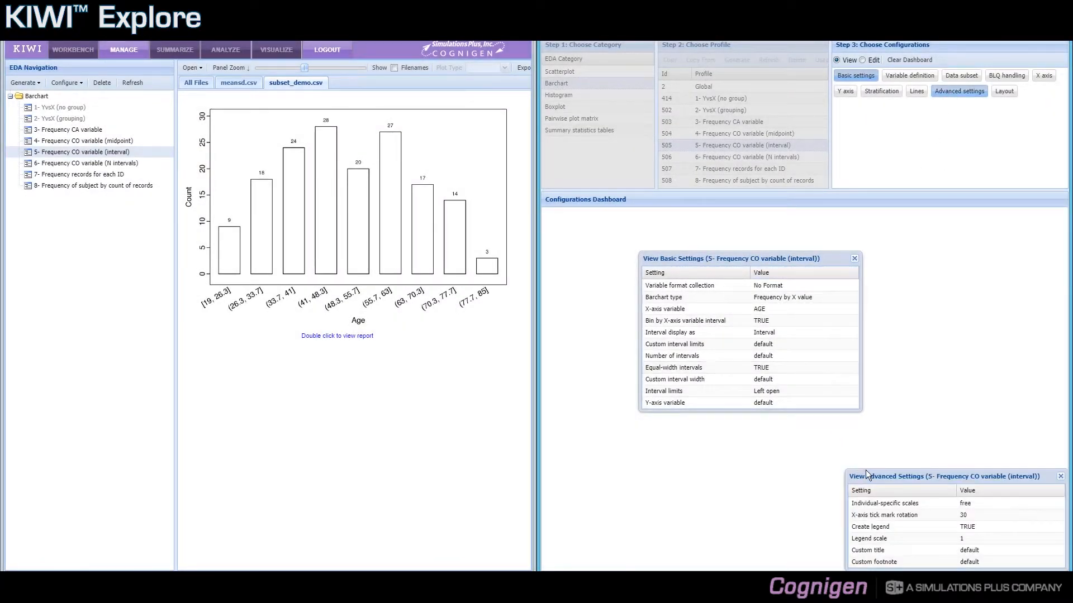
pyautogui.moveTo(866, 474); pyautogui.dragTo(654, 427)
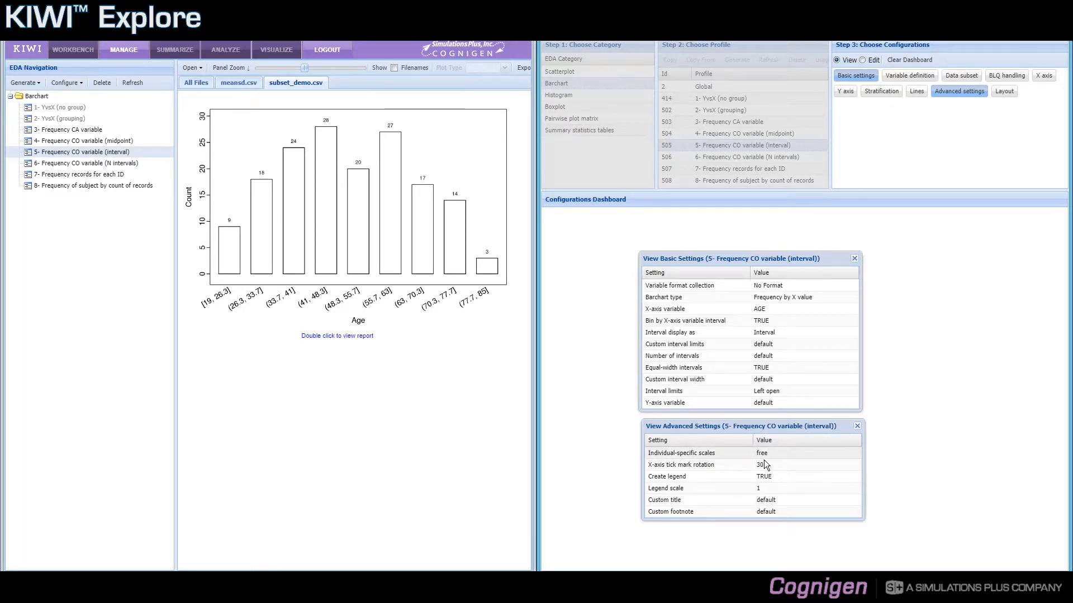
pyautogui.click(857, 428)
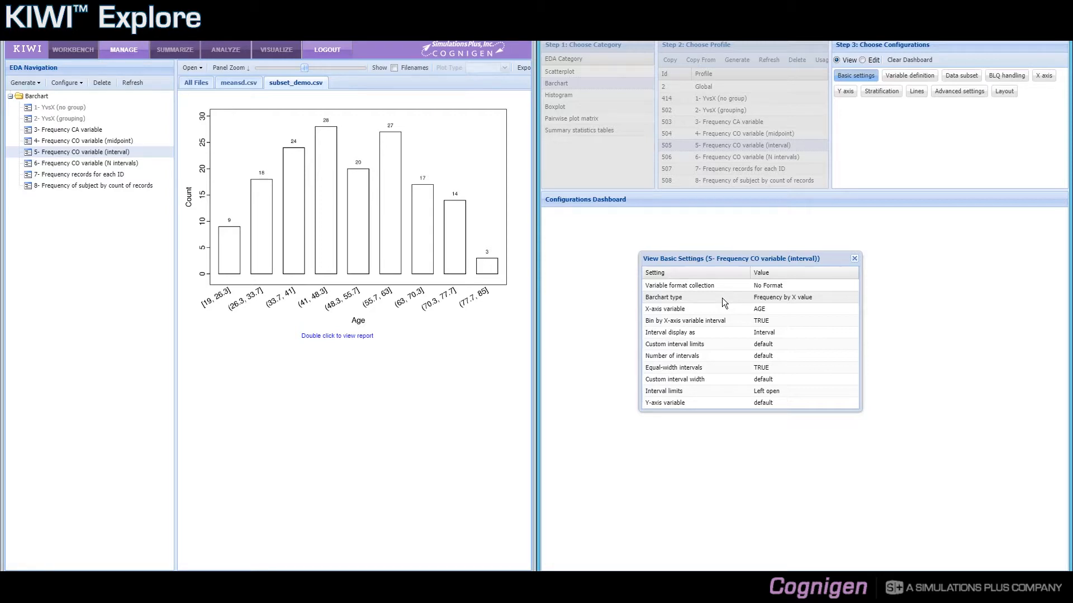
pyautogui.click(854, 259)
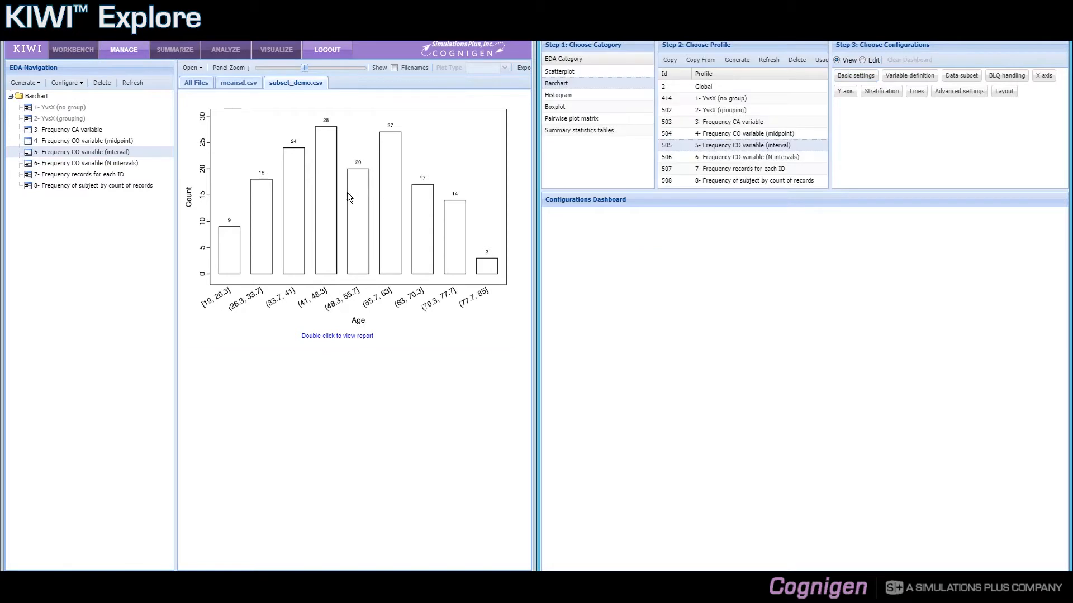
# Examine the "6- Frequency CO variable (N intervals)" barchart with its profile's basic settings, and compare it with the "5- Frequency CO variable (interval)" barchart
pyautogui.click(126, 162)
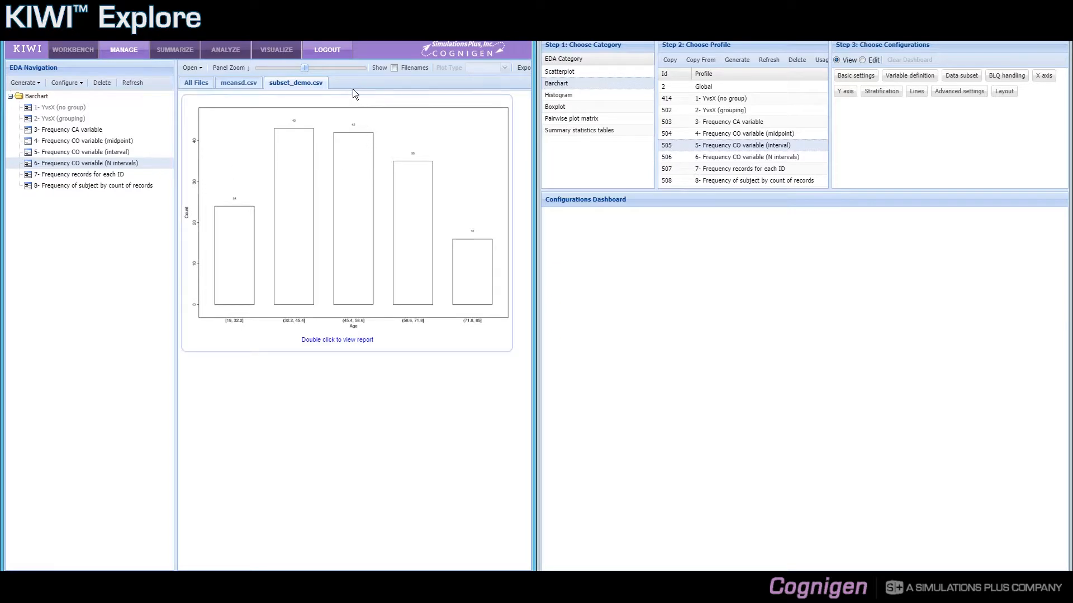
pyautogui.moveTo(305, 68); pyautogui.dragTo(310, 68)
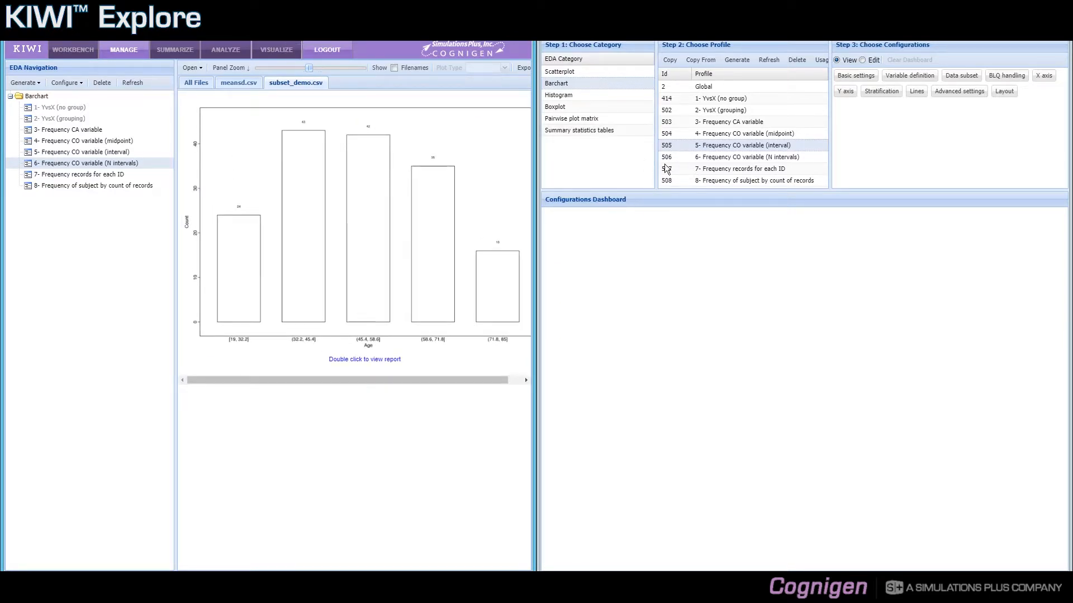
pyautogui.click(715, 160)
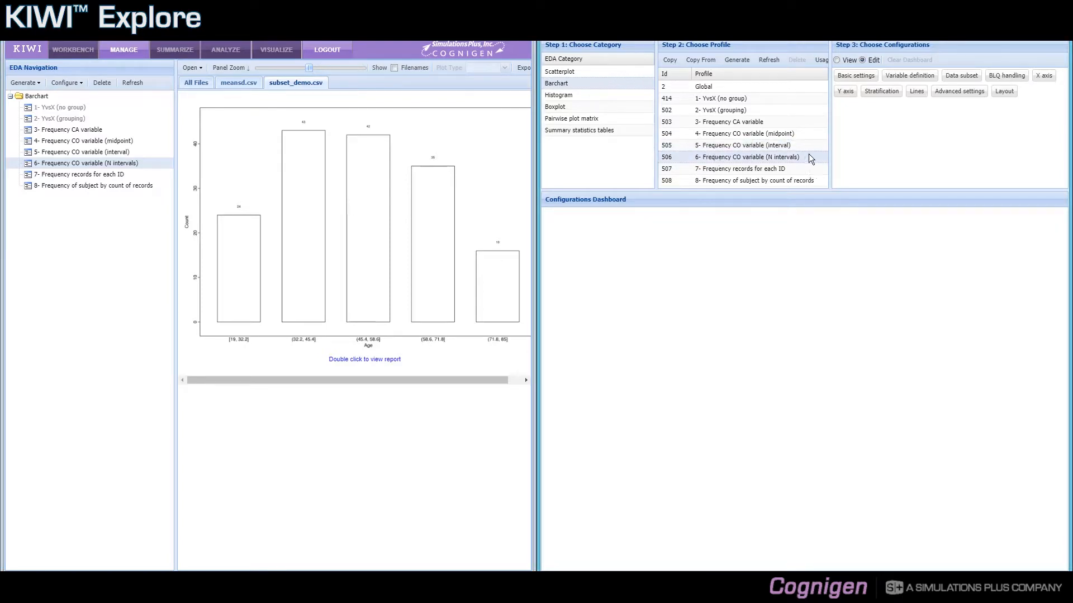
pyautogui.click(855, 75)
pyautogui.moveTo(906, 411); pyautogui.dragTo(797, 288)
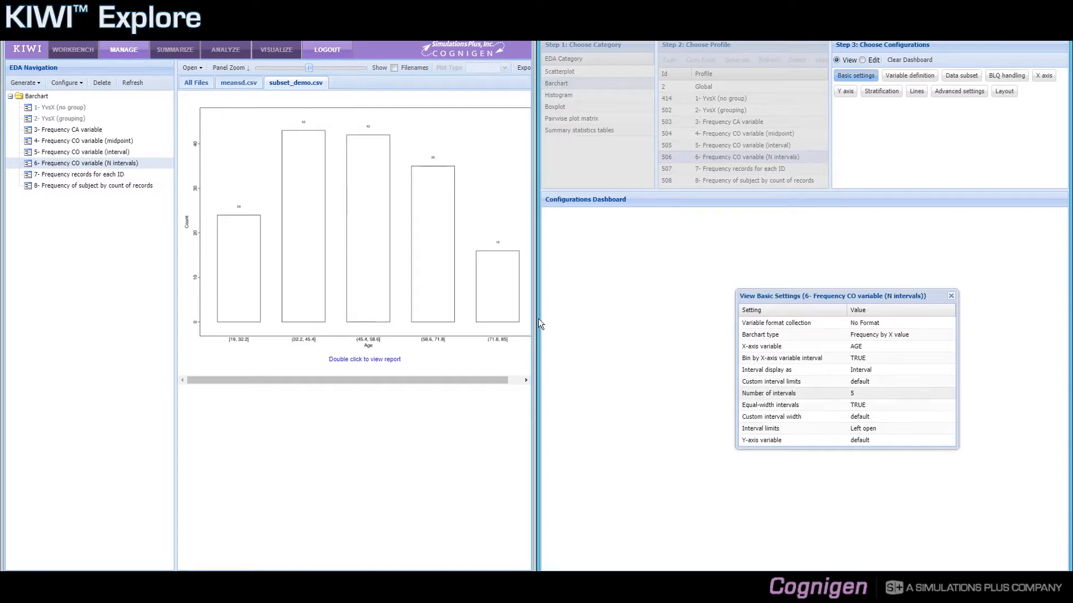
pyautogui.click(124, 152)
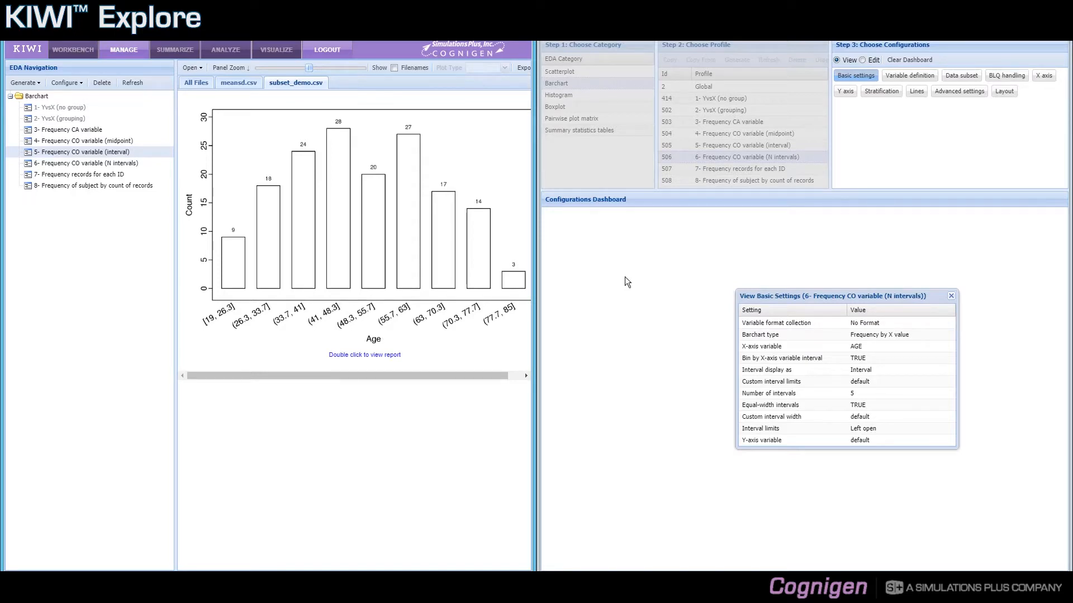
# Display the "7- Frequency records for each ID" barchart and examine its profile's basic settings
pyautogui.click(108, 174)
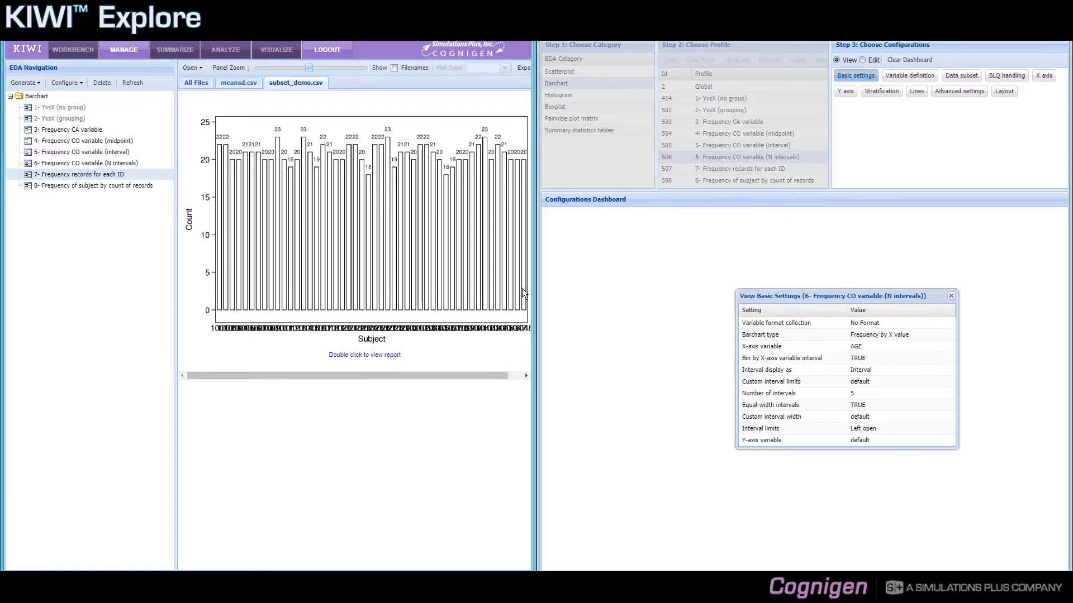
pyautogui.click(952, 297)
pyautogui.click(763, 166)
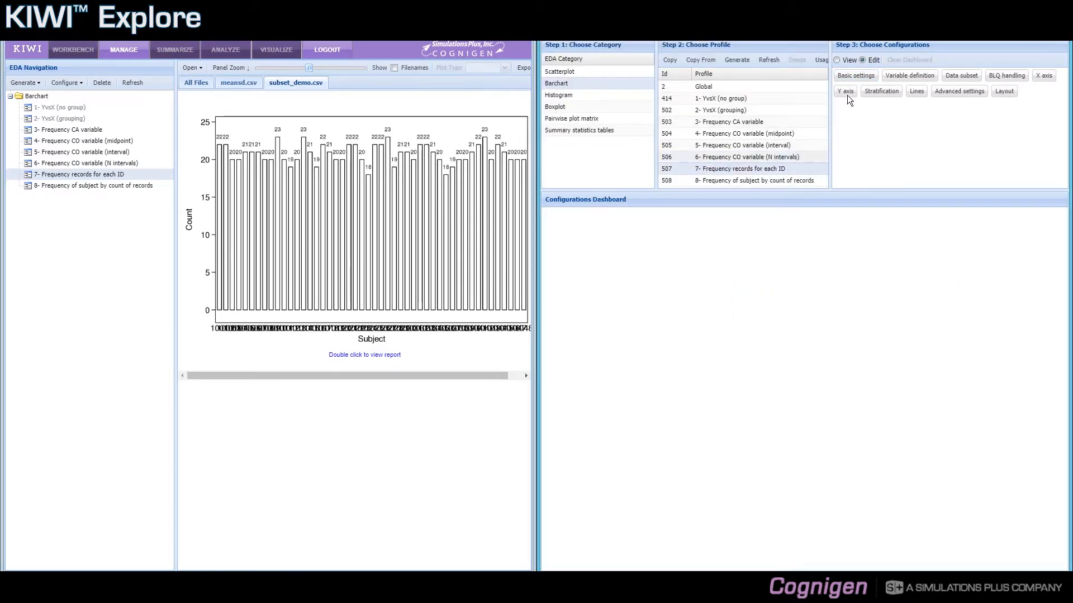
pyautogui.click(846, 61)
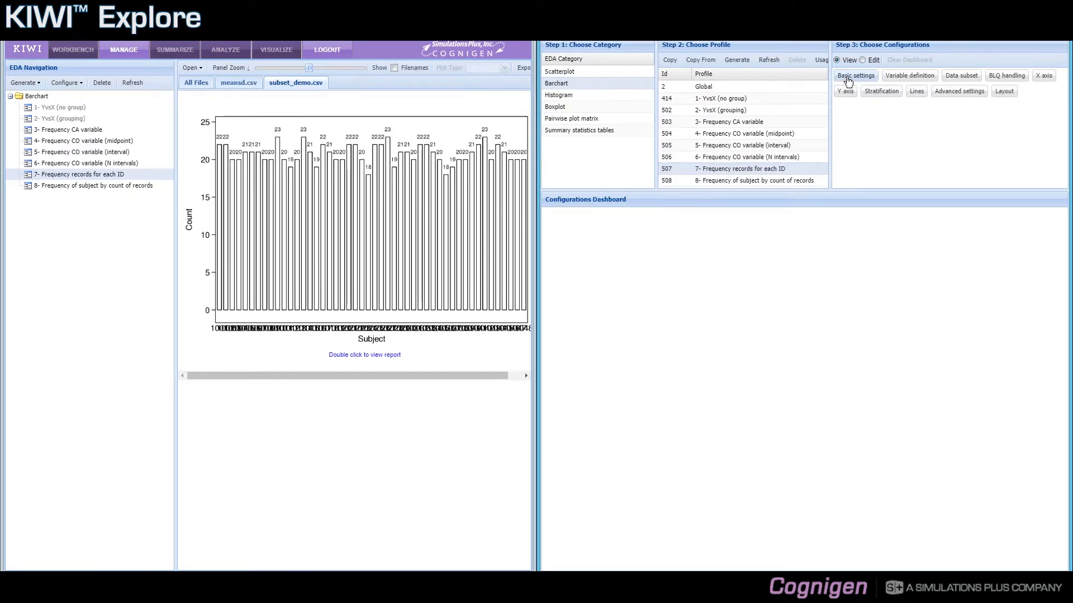
pyautogui.click(847, 81)
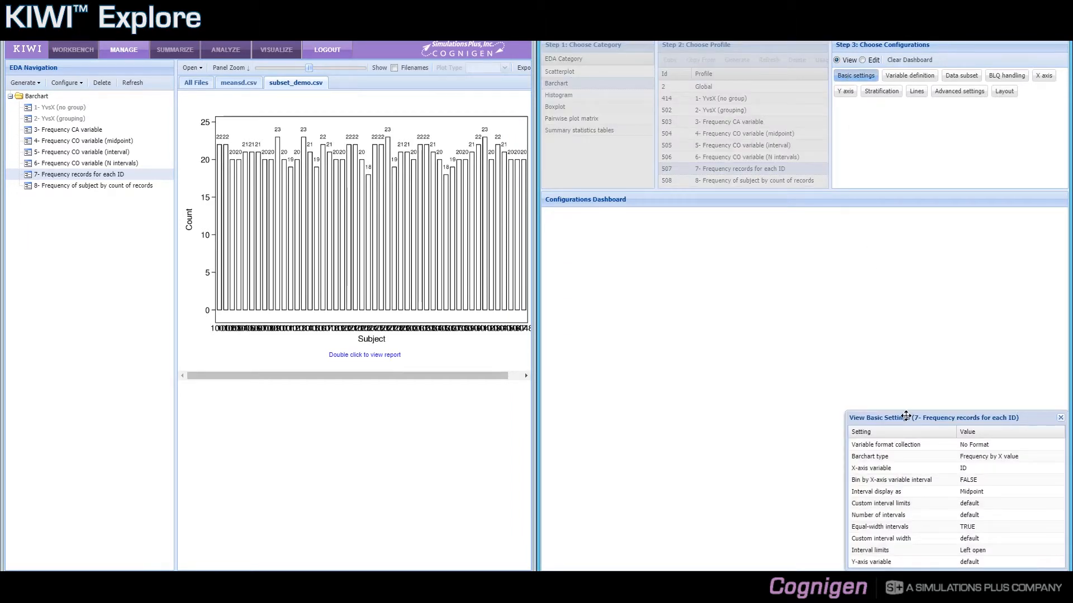
pyautogui.moveTo(906, 416); pyautogui.dragTo(709, 299)
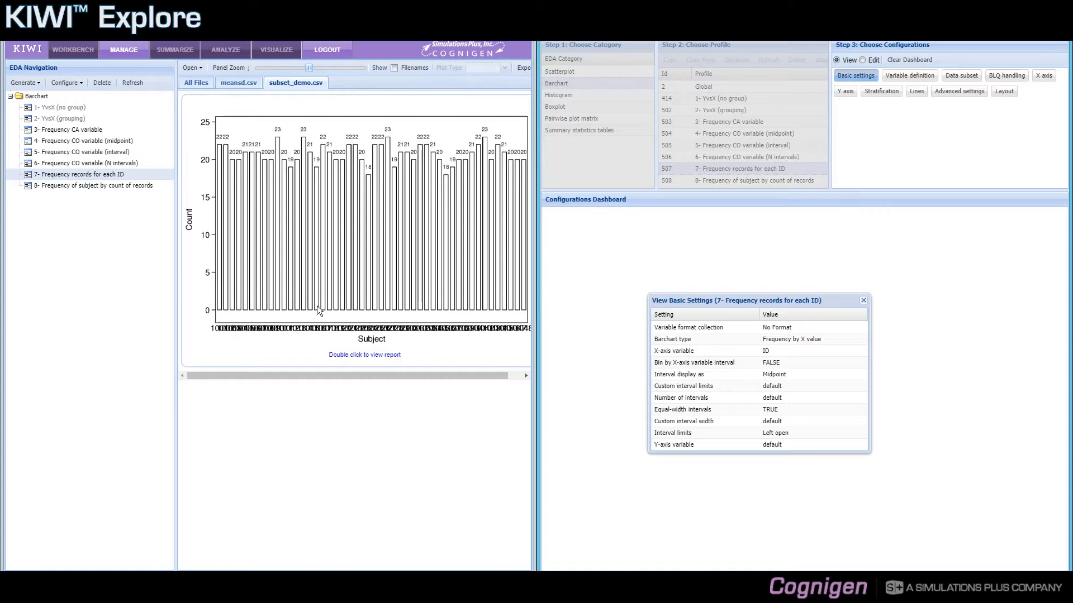
# Examine the data subset settings of the "7- Frequency records for each ID" profile beside its basic settings, and close both windows
pyautogui.click(963, 75)
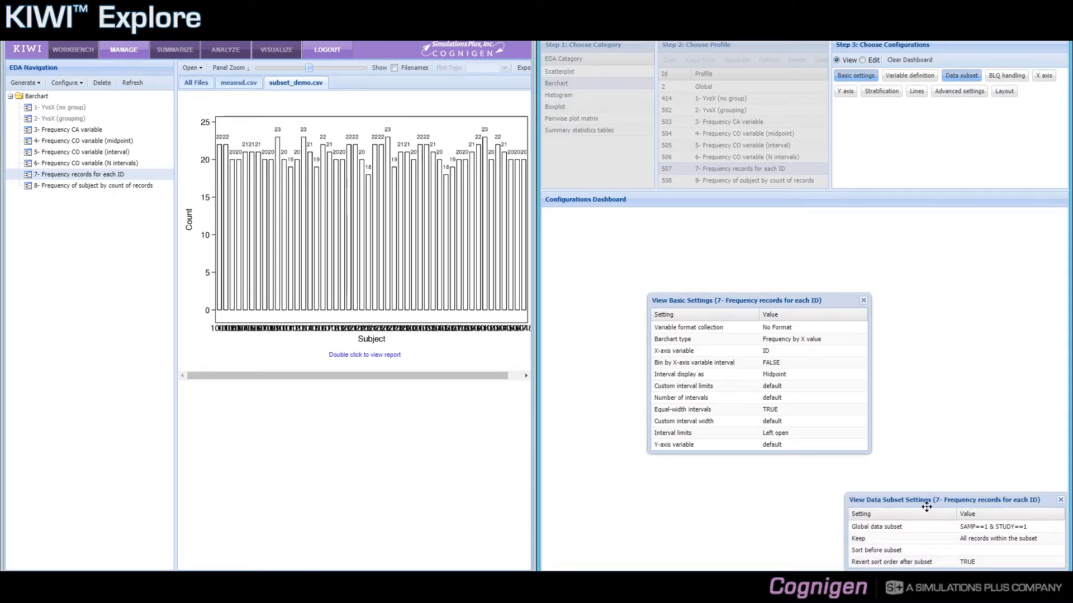
pyautogui.moveTo(926, 507); pyautogui.dragTo(856, 267)
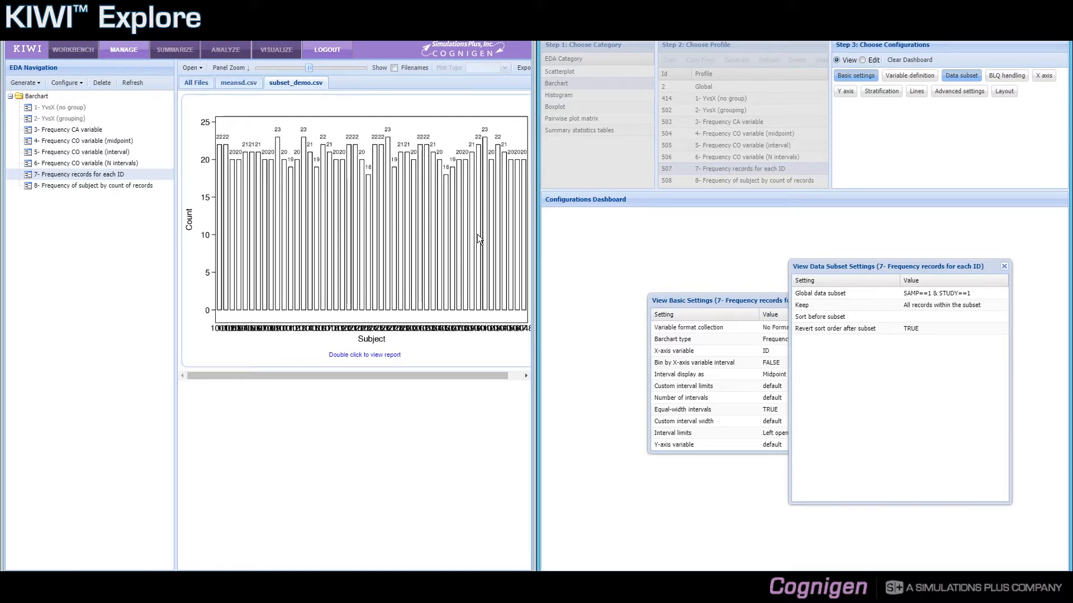
pyautogui.moveTo(684, 301); pyautogui.dragTo(634, 274)
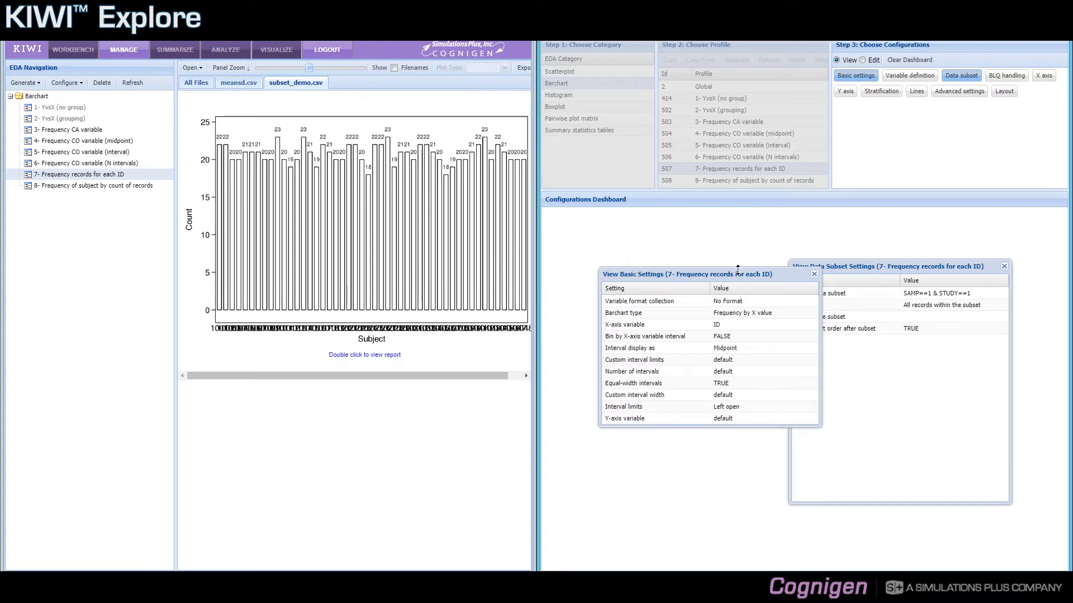
pyautogui.click(1005, 267)
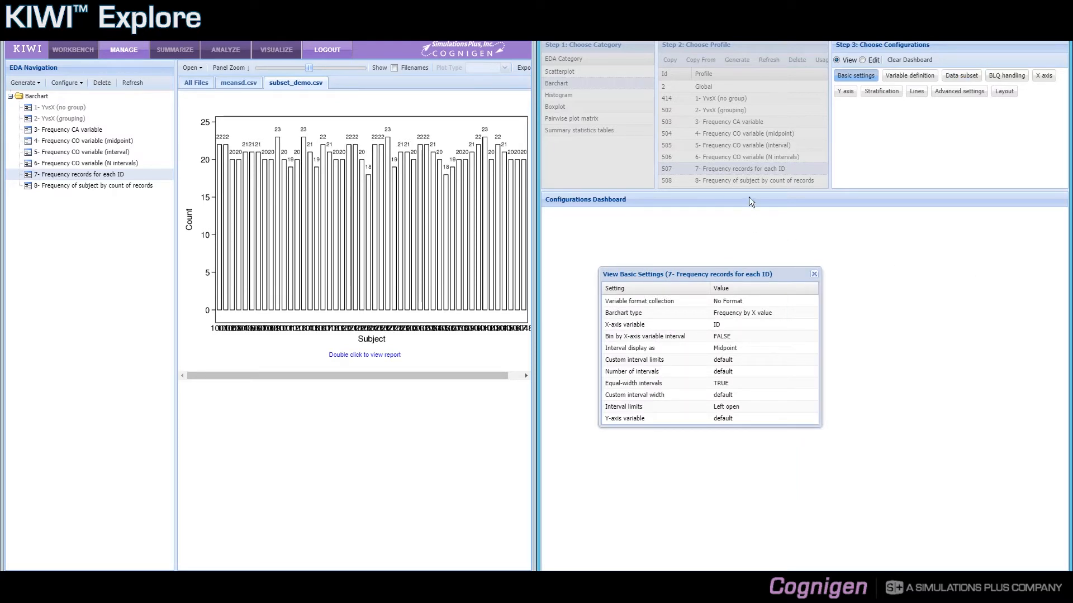
pyautogui.click(813, 273)
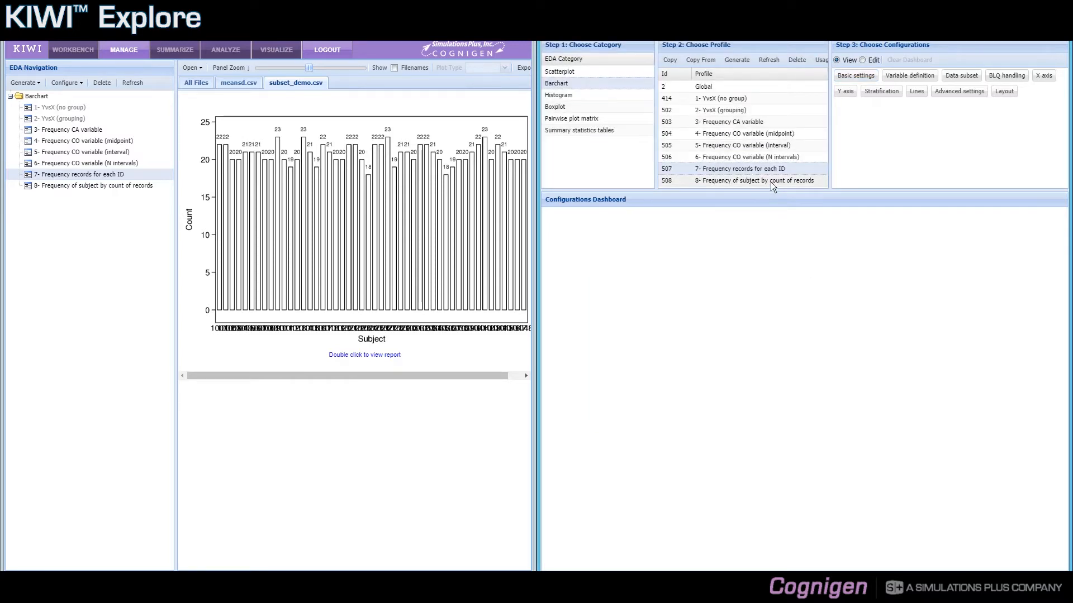
# Display the "8- Frequency of subject by count of records" barchart and examine its profile's basic settings with the full barchart type readable
pyautogui.click(61, 185)
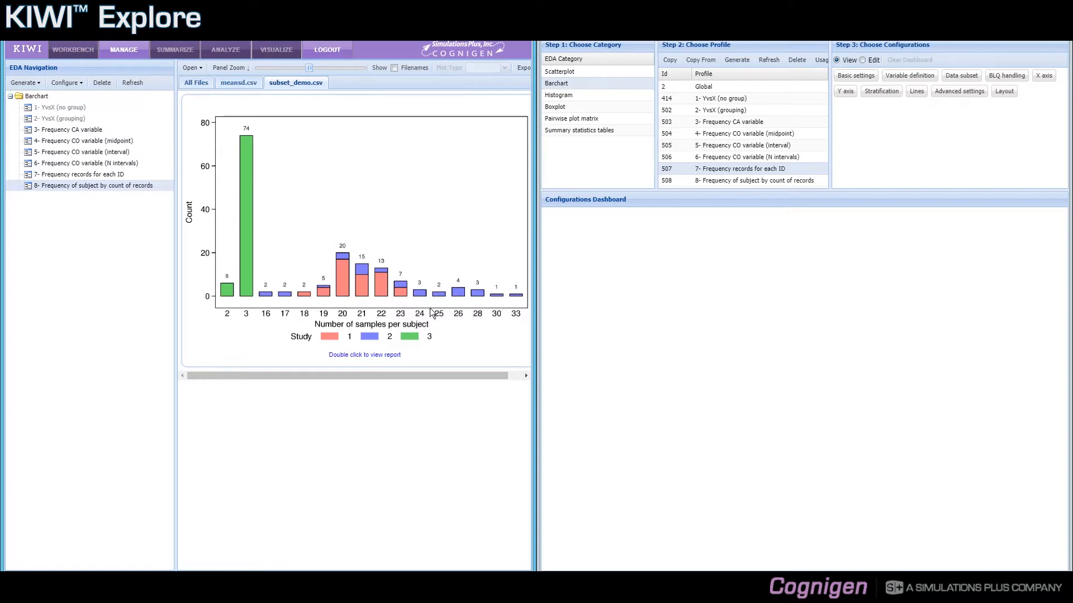
pyautogui.click(756, 180)
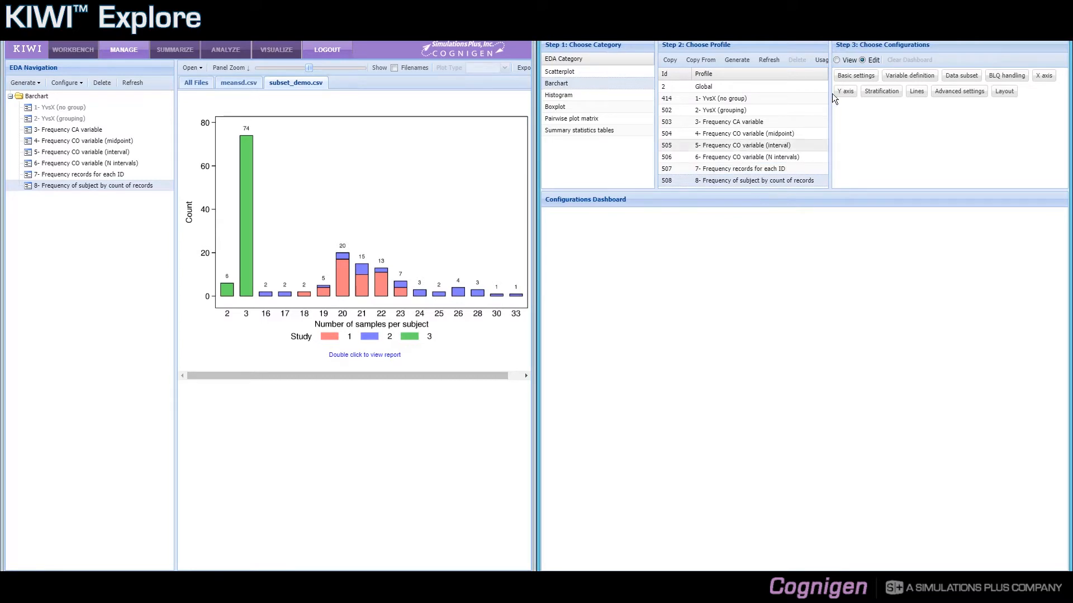
pyautogui.click(849, 78)
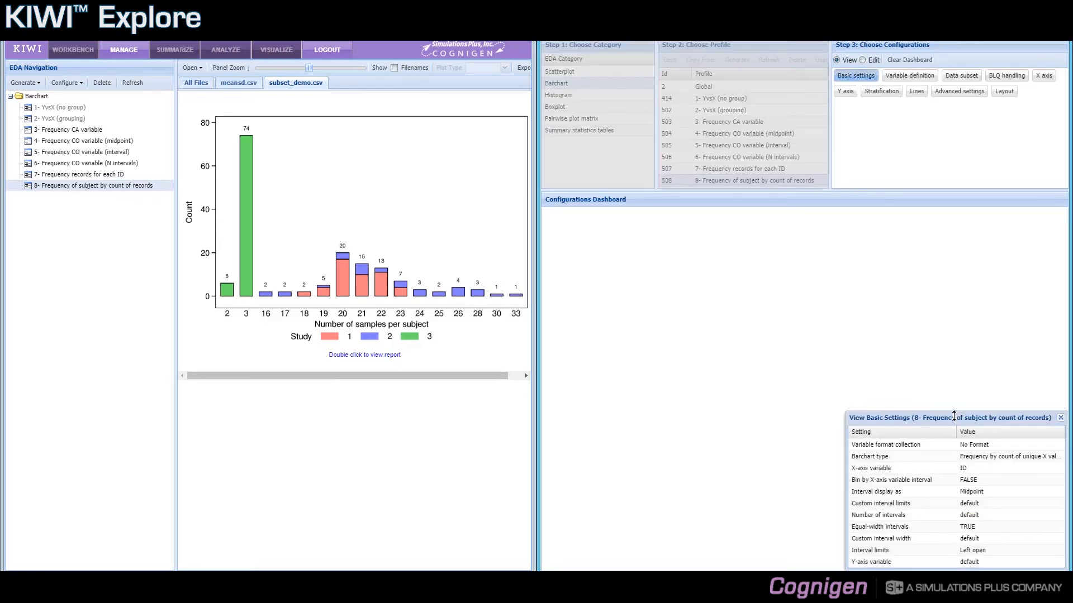
pyautogui.moveTo(953, 415); pyautogui.dragTo(774, 281)
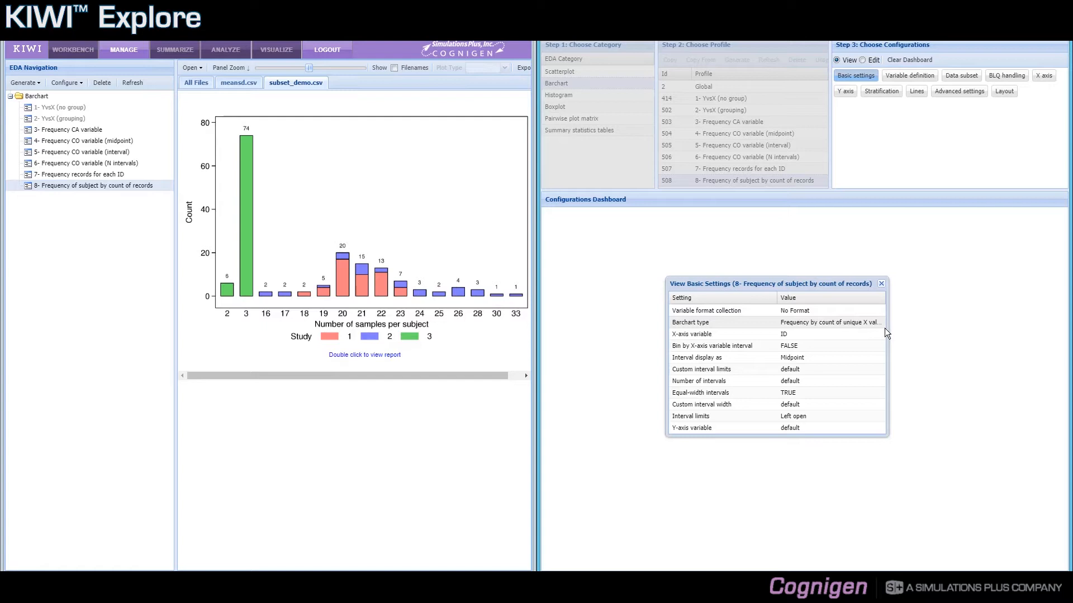
pyautogui.moveTo(887, 331); pyautogui.dragTo(960, 326)
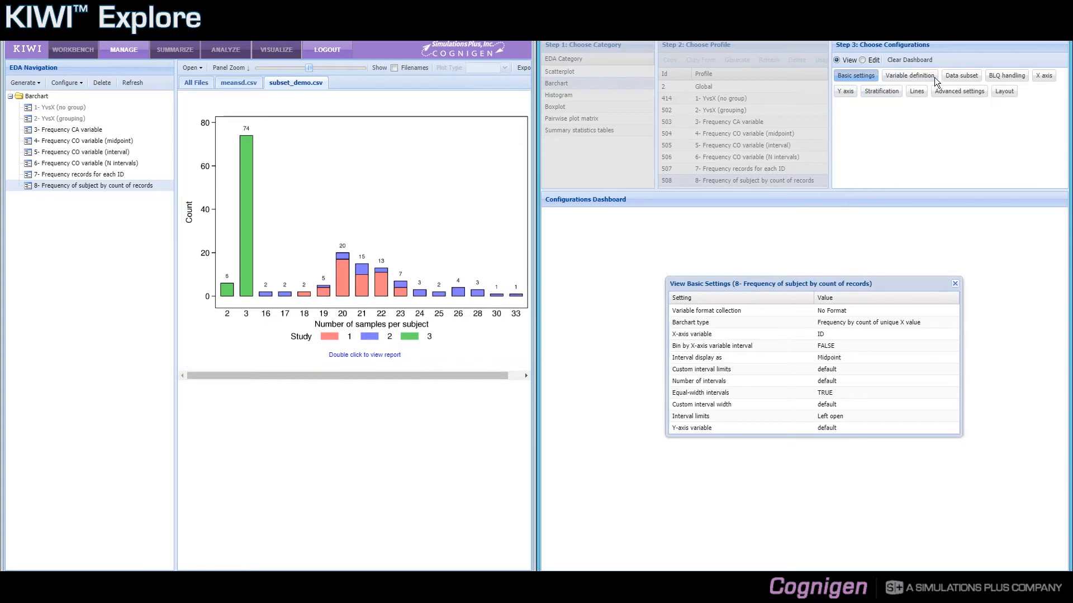
# Examine the data subset and stratification settings of the "8- Frequency of subject by count of records" profile
pyautogui.click(950, 80)
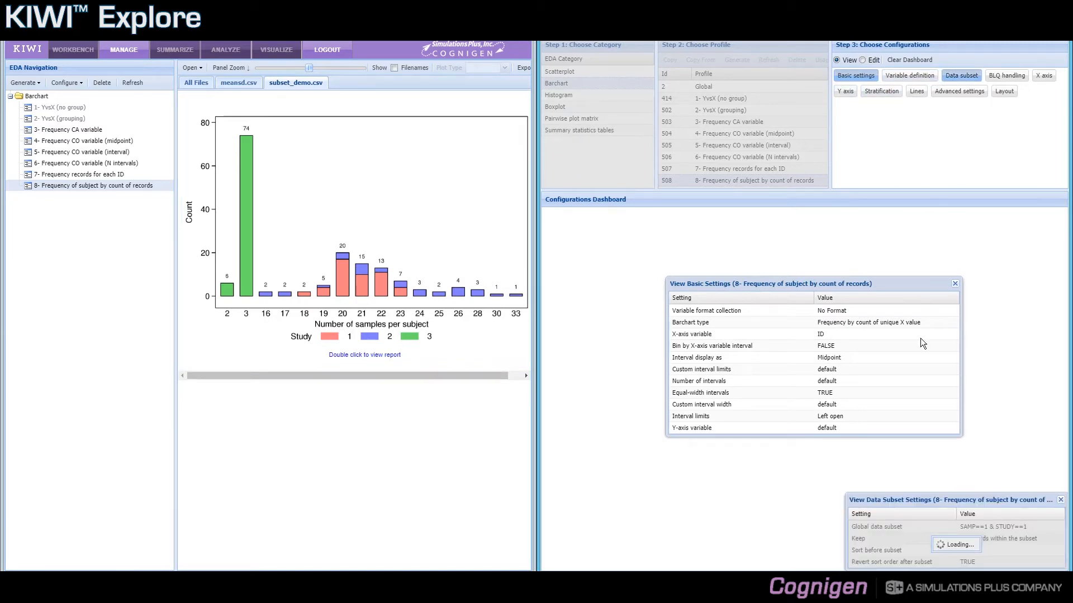
pyautogui.moveTo(928, 500); pyautogui.dragTo(866, 367)
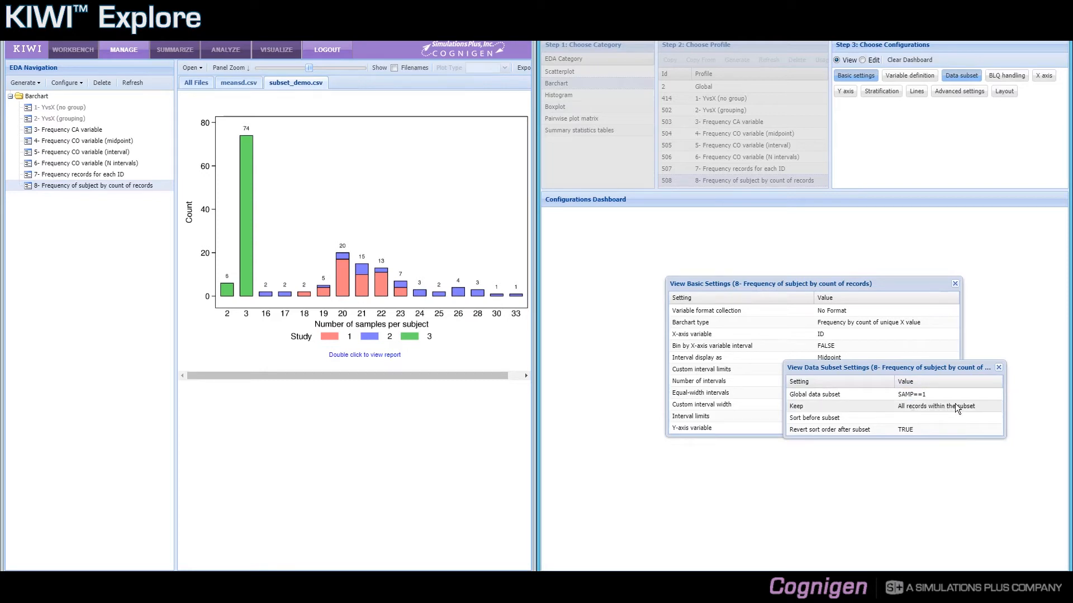
pyautogui.click(892, 91)
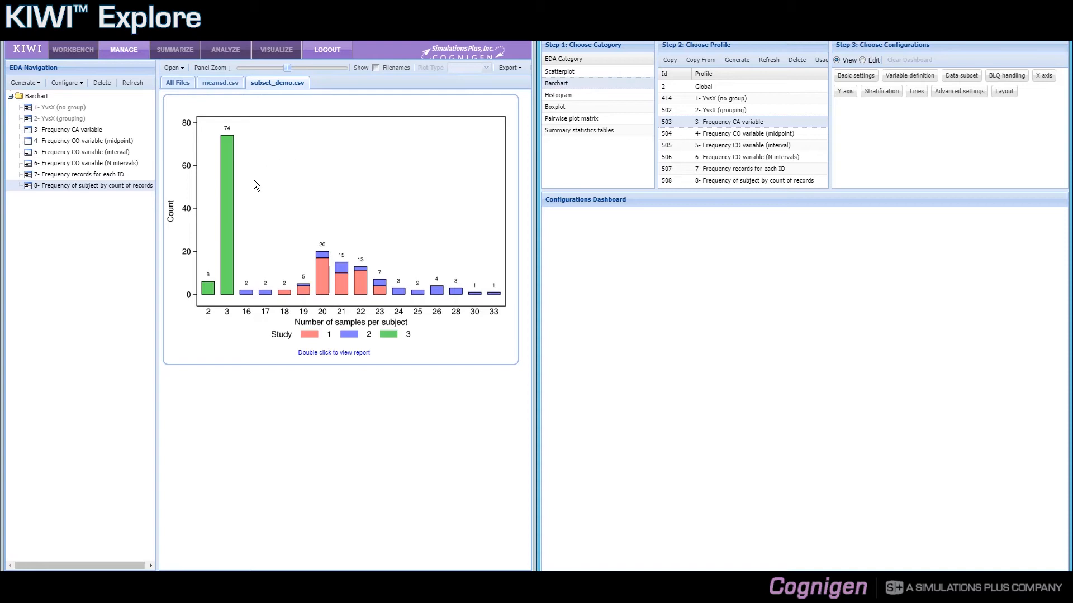
# Open the plot report of the "8- Frequency of subject by count of records" barchart and enlarge its window to show every row
pyautogui.doubleClick(341, 177)
pyautogui.moveTo(428, 215); pyautogui.dragTo(196, 341)
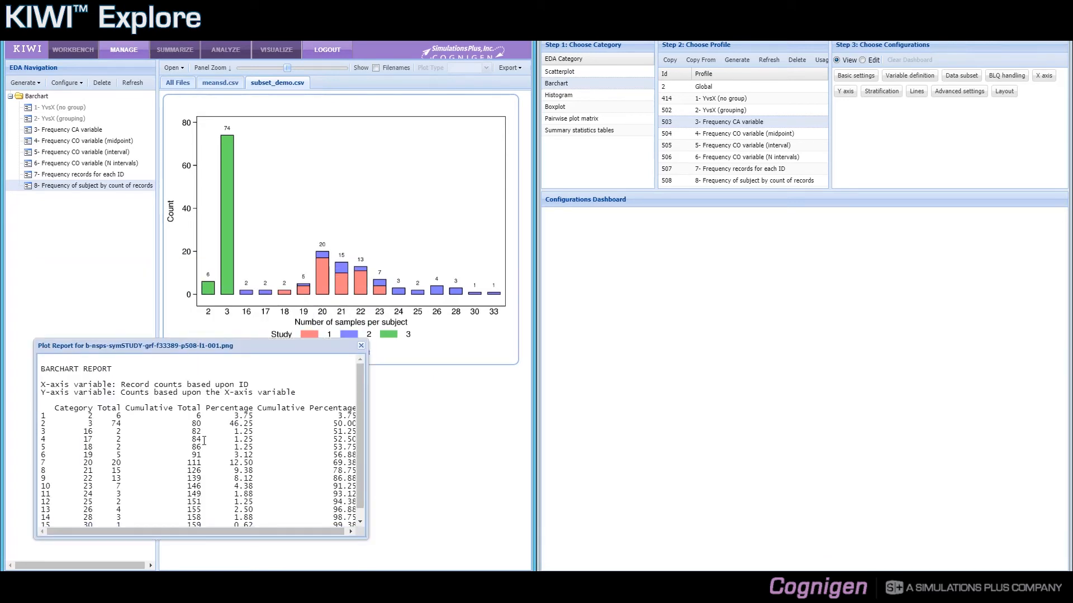
pyautogui.moveTo(213, 540); pyautogui.dragTo(213, 552)
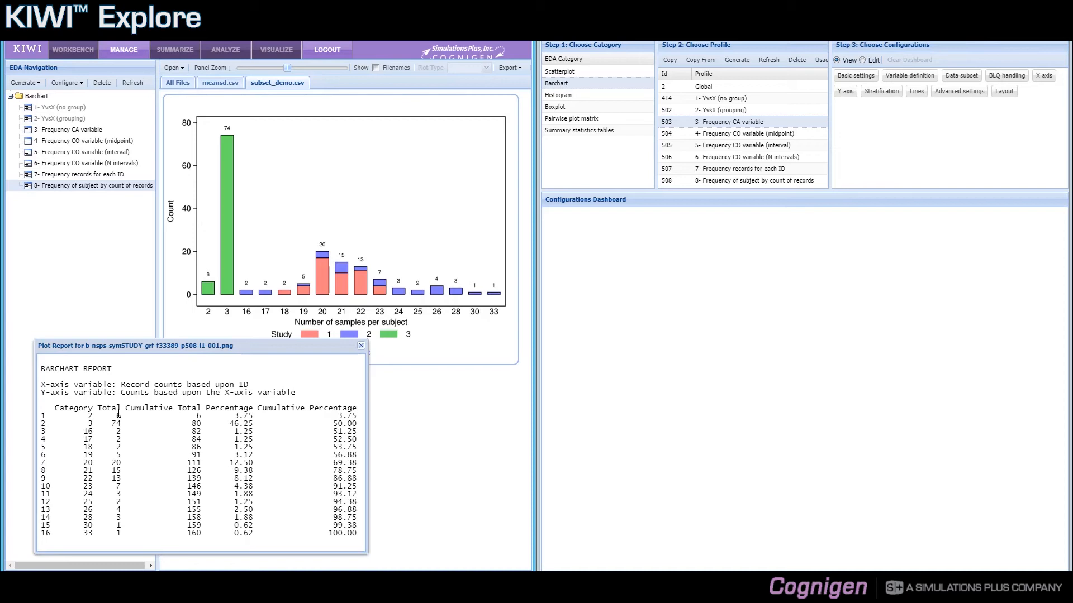
# Examine the totals and cumulative values in the barchart report, including the row for category 20, and close the report
pyautogui.doubleClick(119, 416)
pyautogui.doubleClick(197, 532)
pyautogui.moveTo(338, 463); pyautogui.dragTo(113, 464)
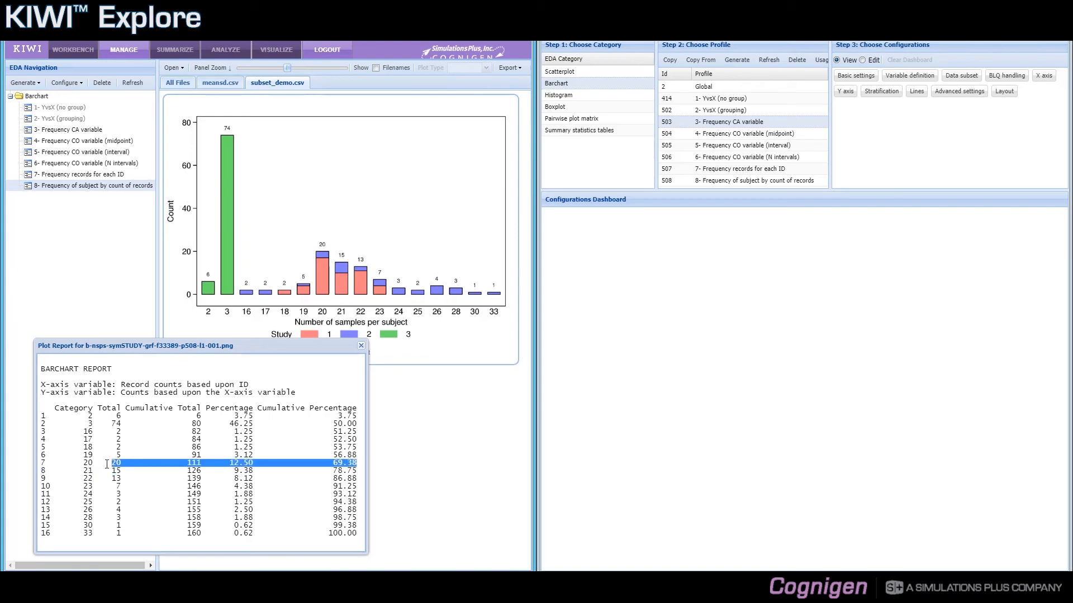
pyautogui.click(86, 463)
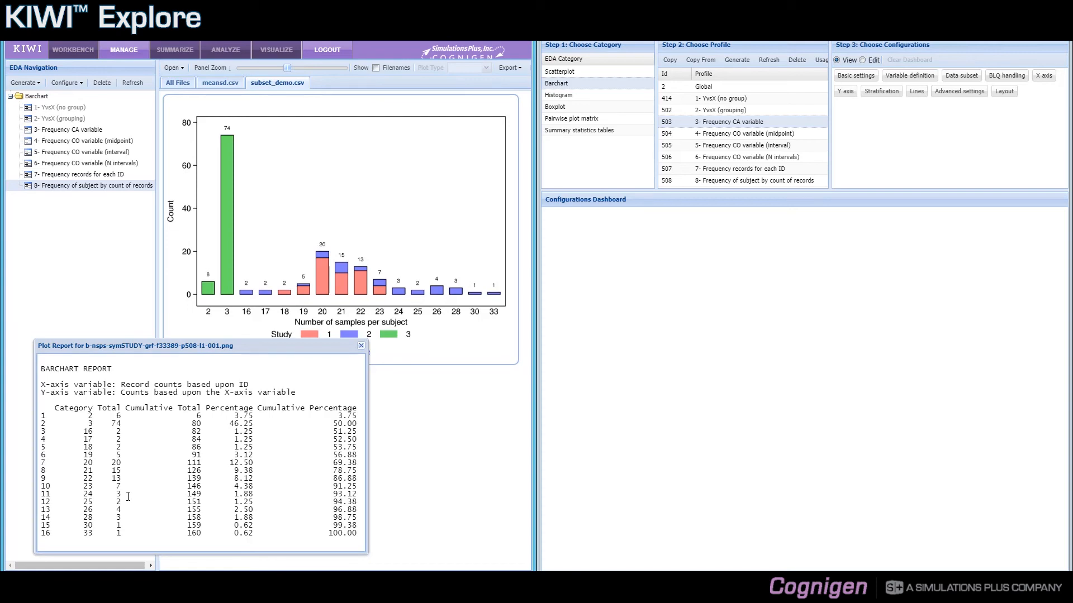
pyautogui.click(360, 348)
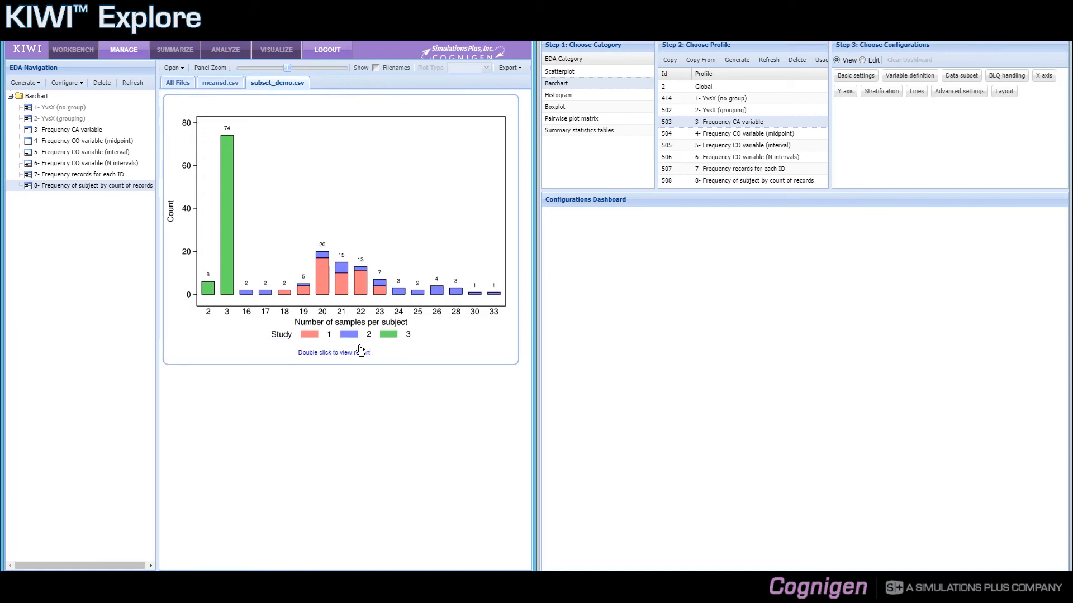